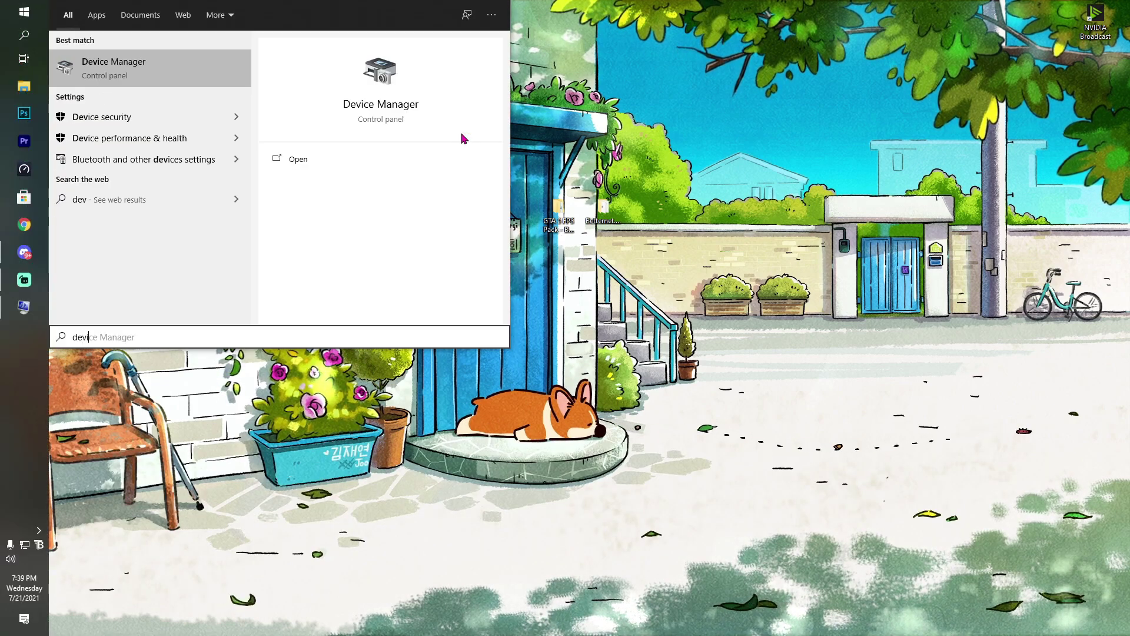
Step: Have Device Manager automatically search for a newer NVIDIA GeForce RTX 2070 SUPER driver
key(Return)
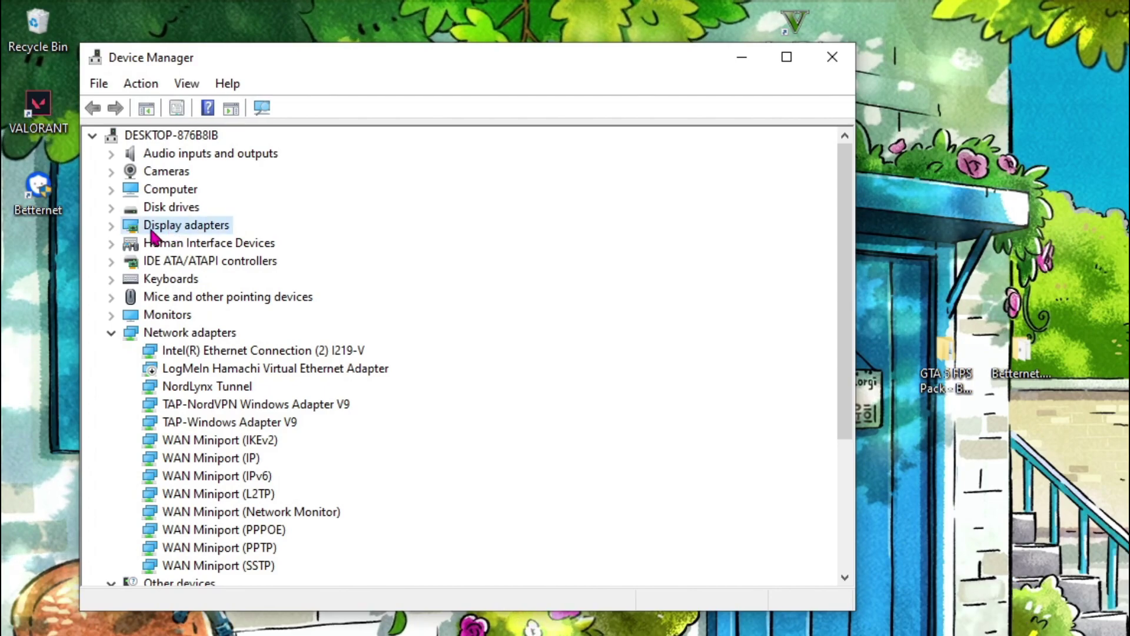
click(111, 227)
right_click(310, 243)
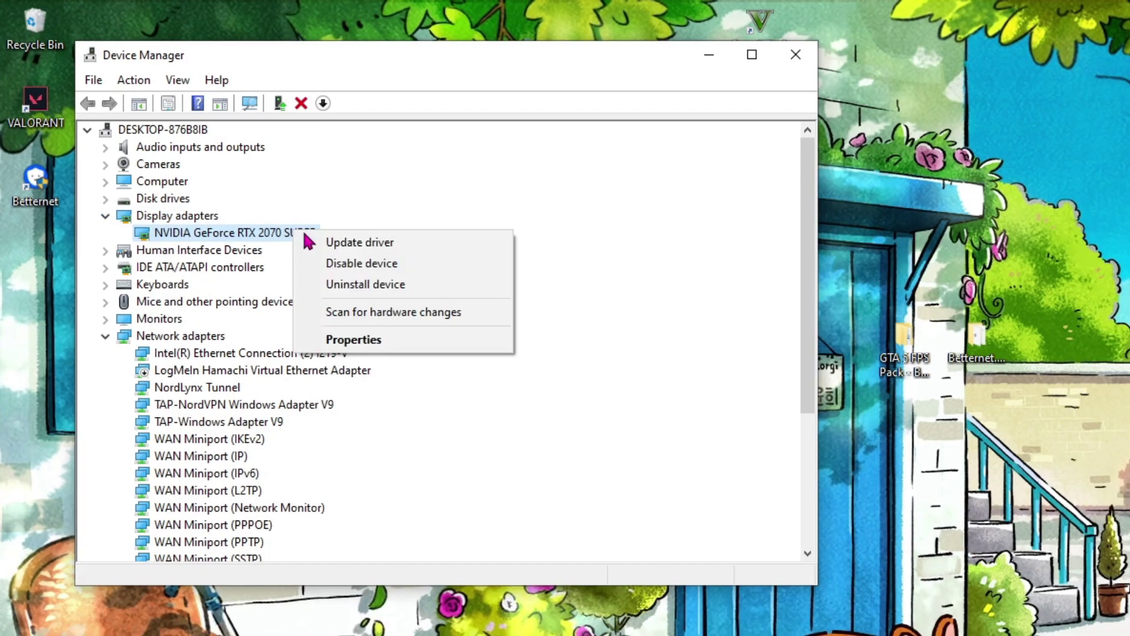
click(315, 250)
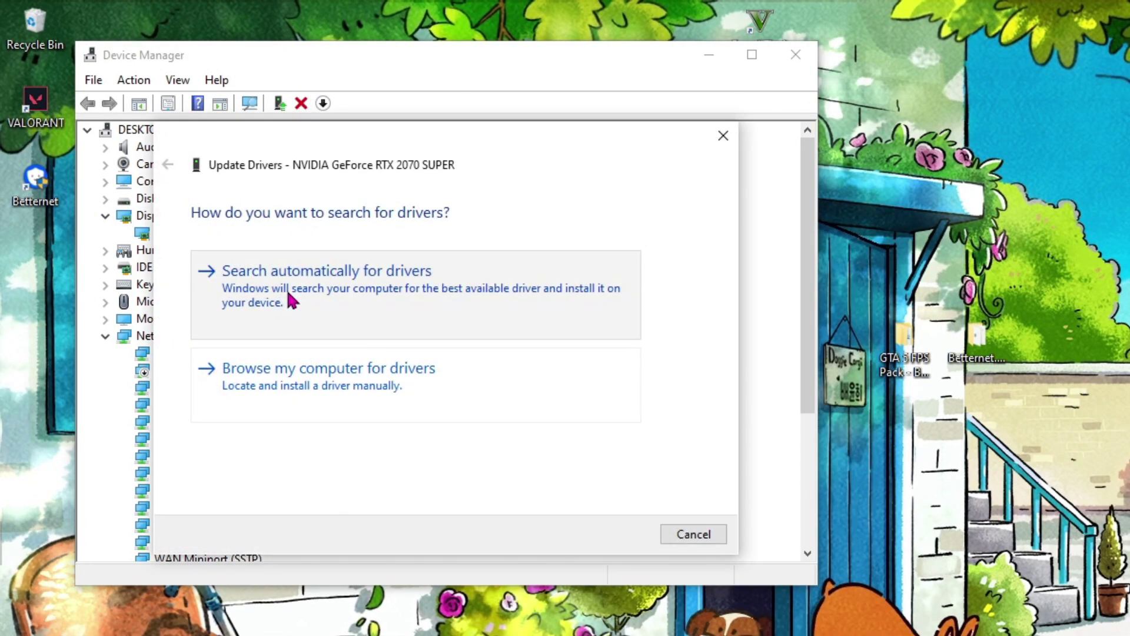
click(291, 297)
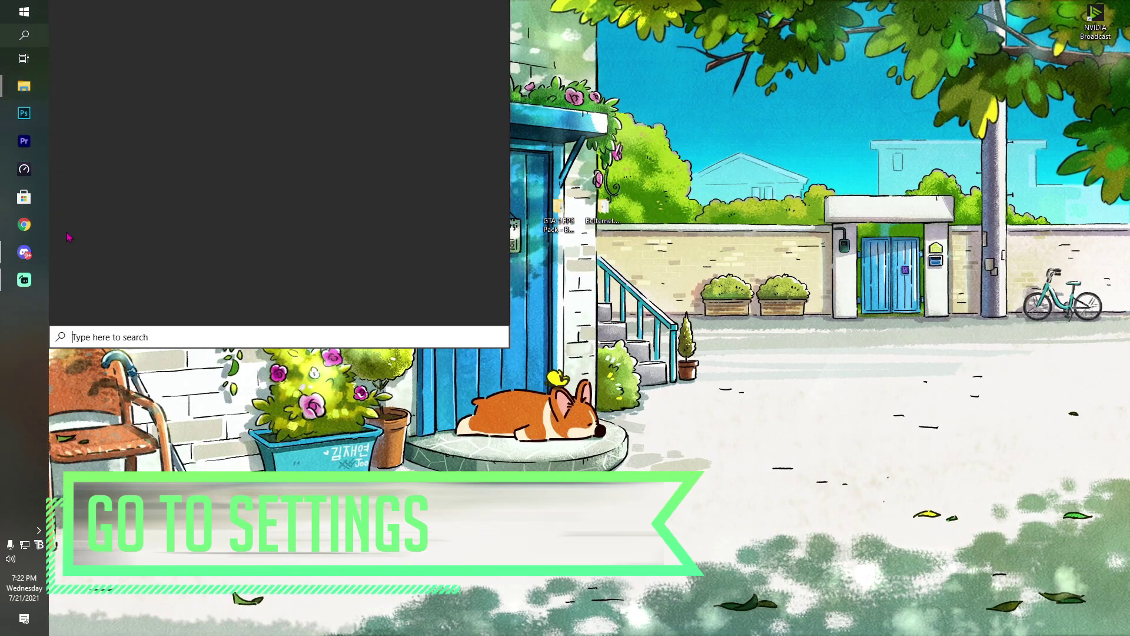
Step: Search Settings for 'Game', confirm Game Mode is On, and go to Graphics settings
key(super)
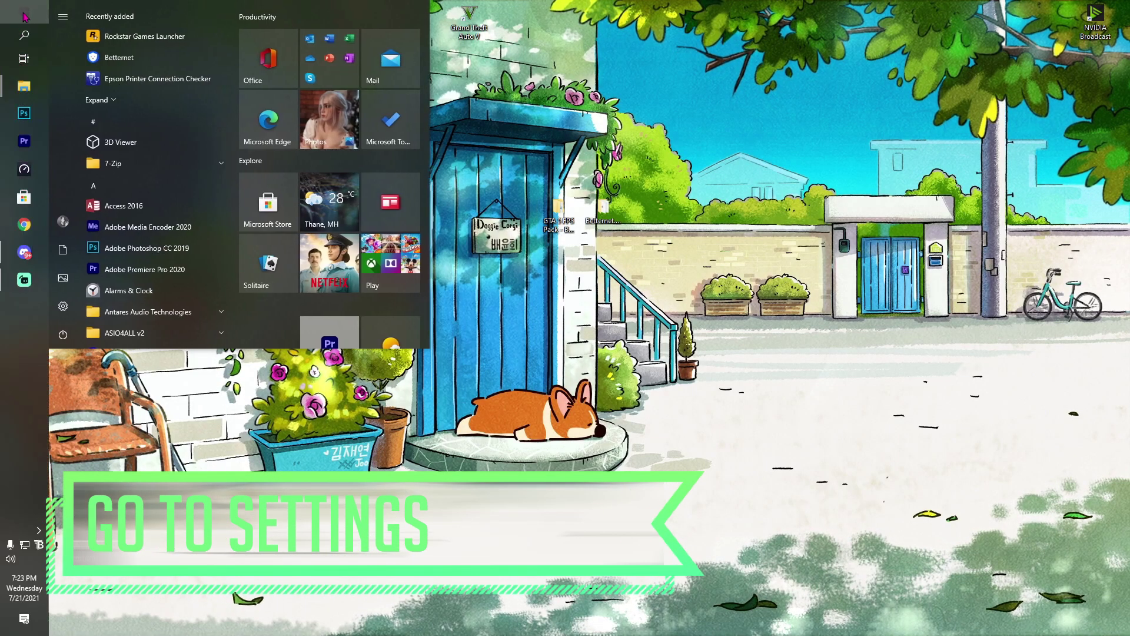
click(64, 307)
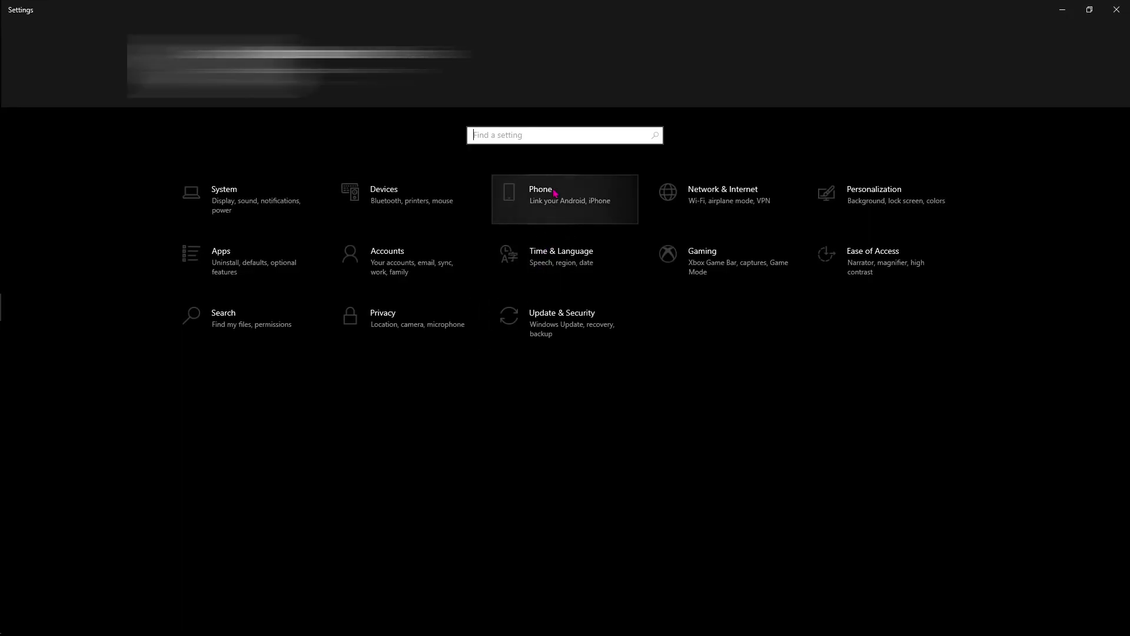
text(Gamne)
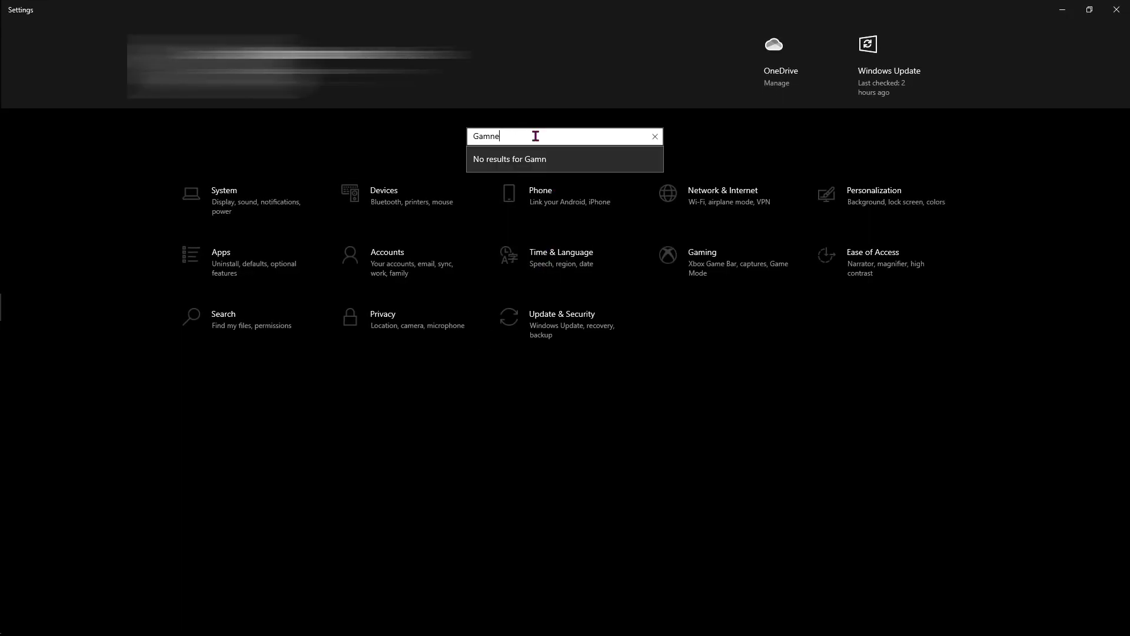
key(BackSpace)
text(e)
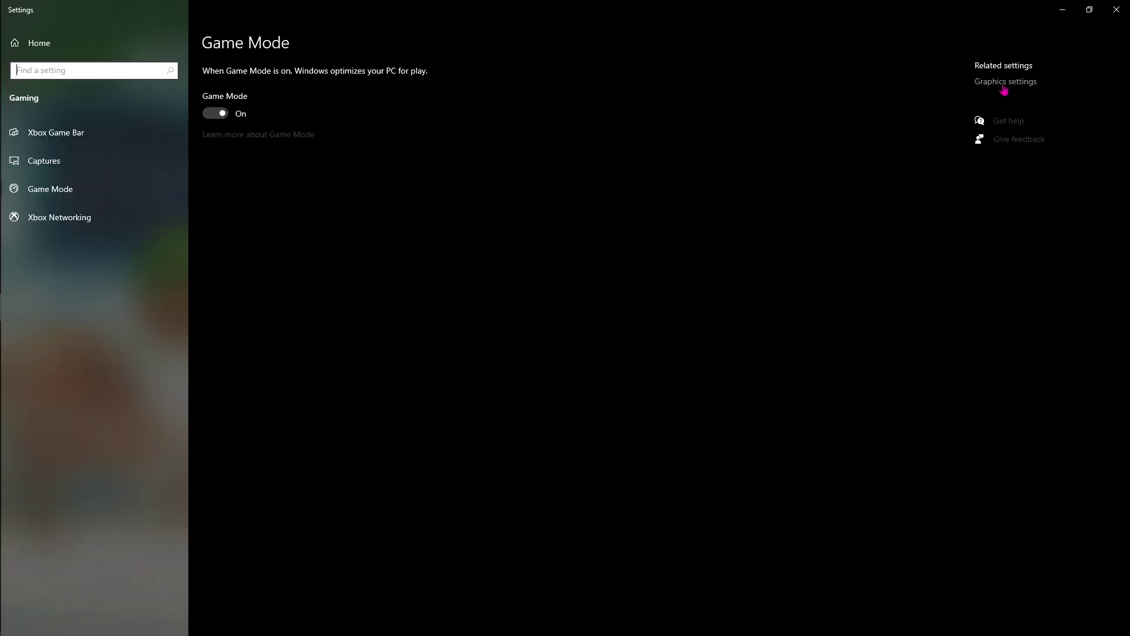
click(1004, 82)
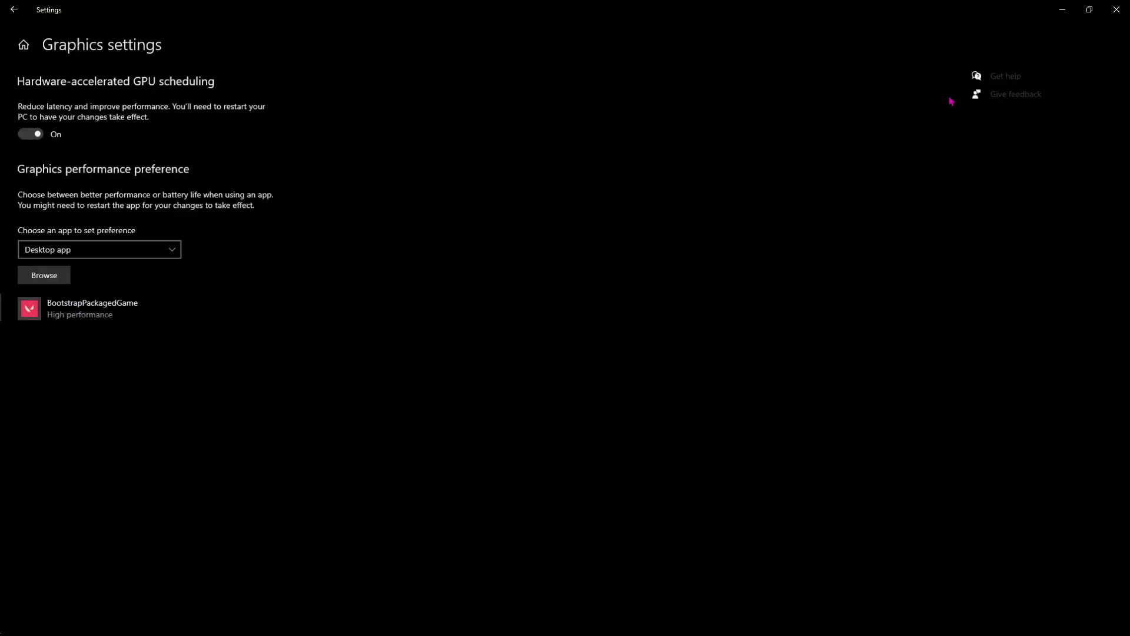
Step: Add GTA5.exe to the graphics preference list and set it to High performance
click(40, 275)
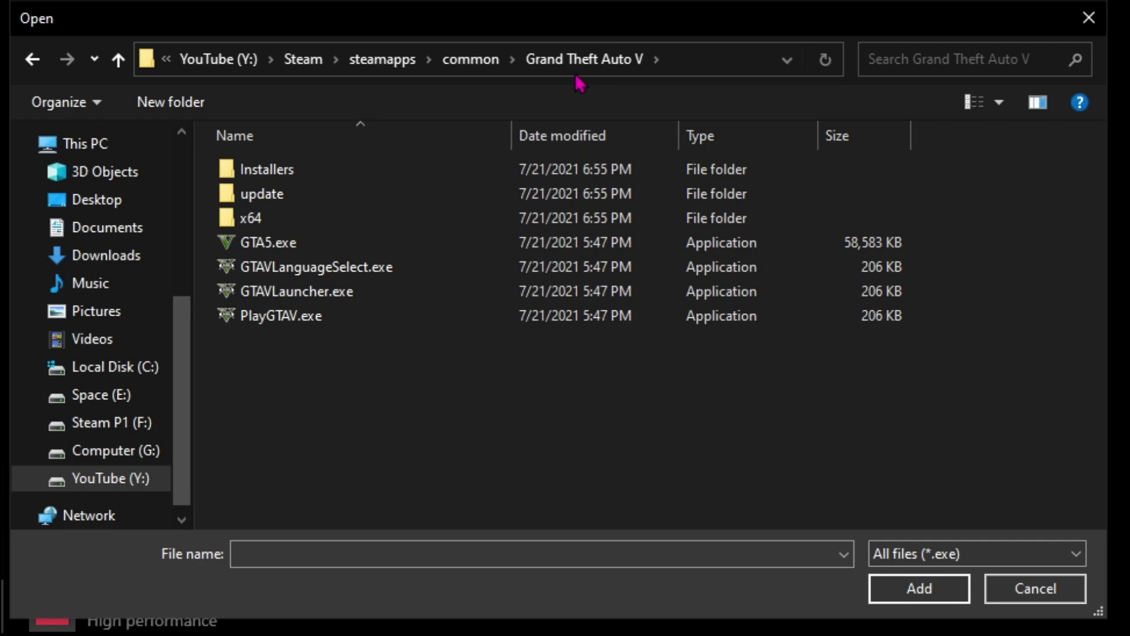
click(244, 246)
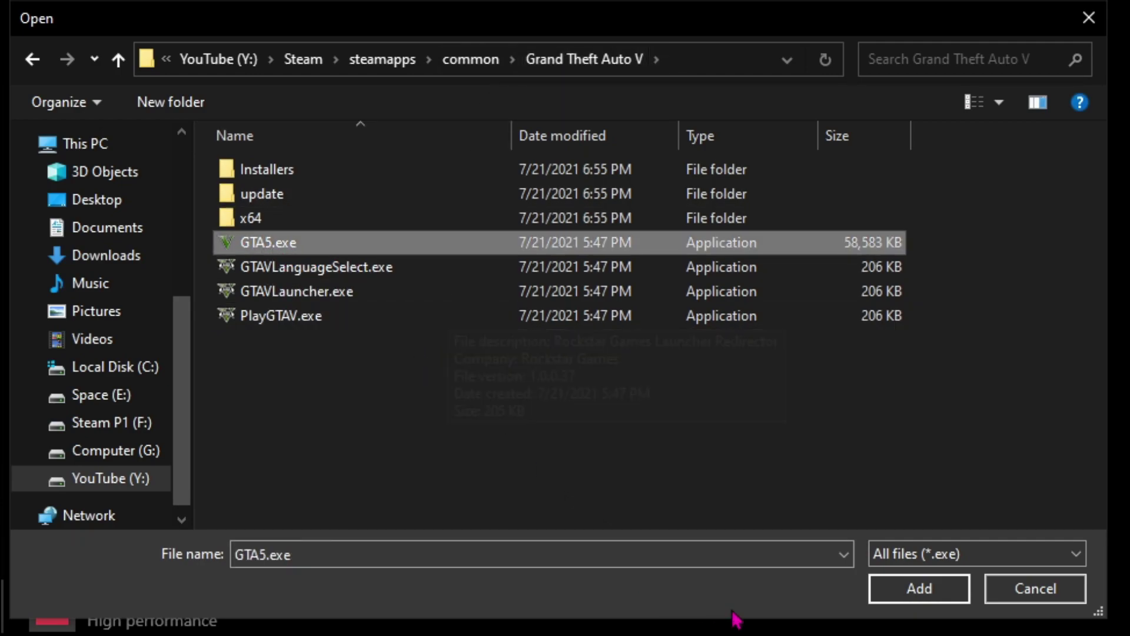
click(920, 590)
click(187, 393)
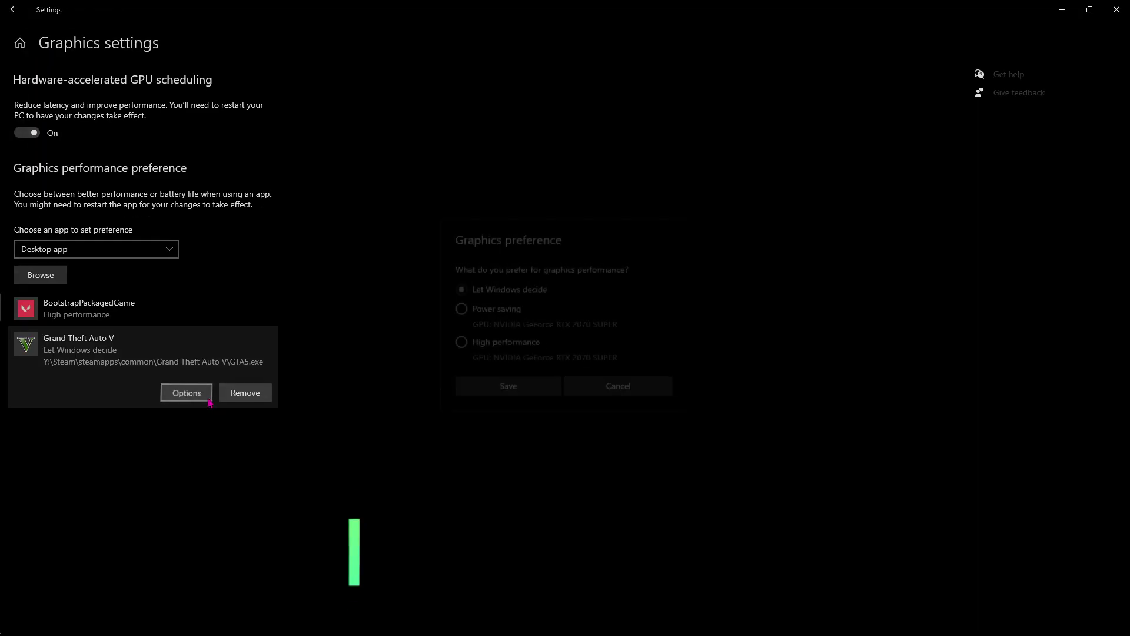
click(465, 344)
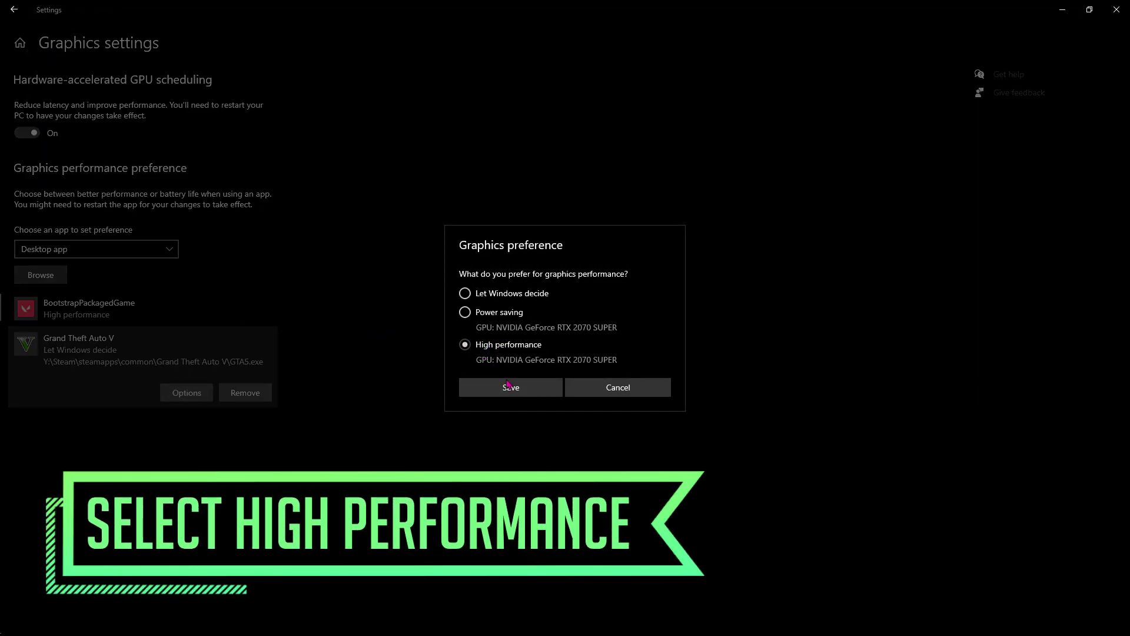
click(509, 384)
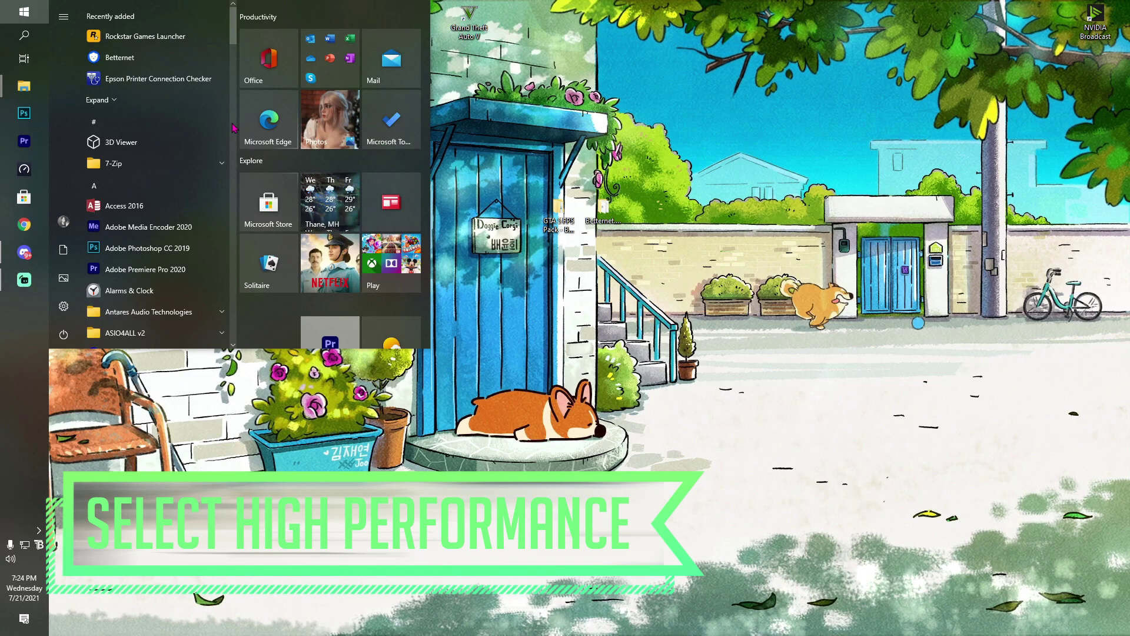
Step: Search Start for 'background' and open the Background apps settings
text(bag)
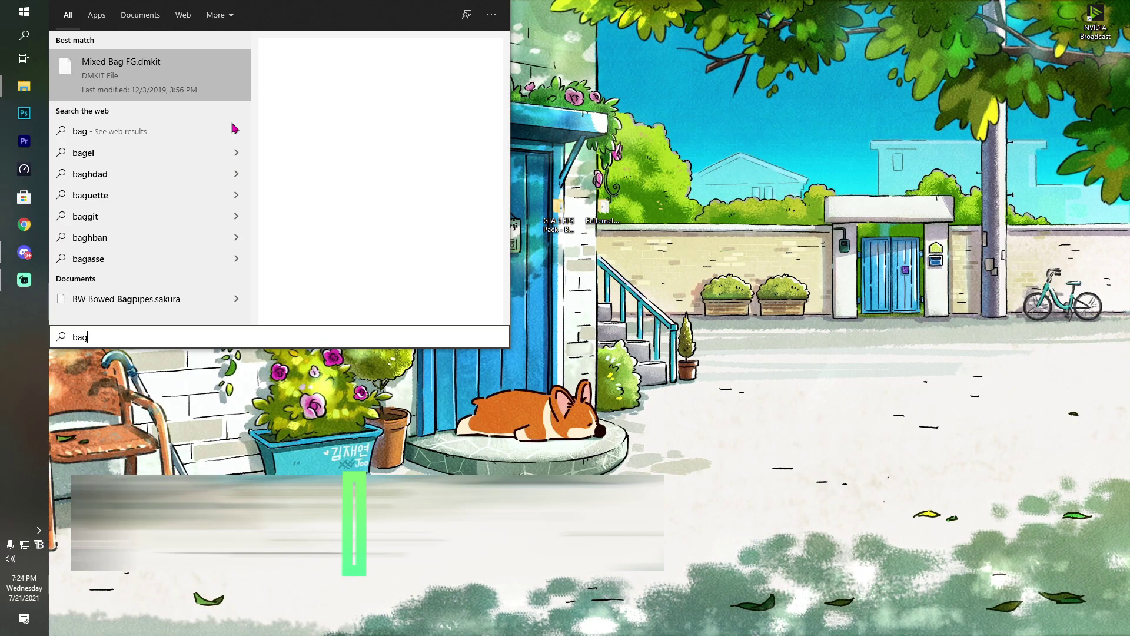
key(BackSpace)
text(cl)
key(BackSpace)
text(kground)
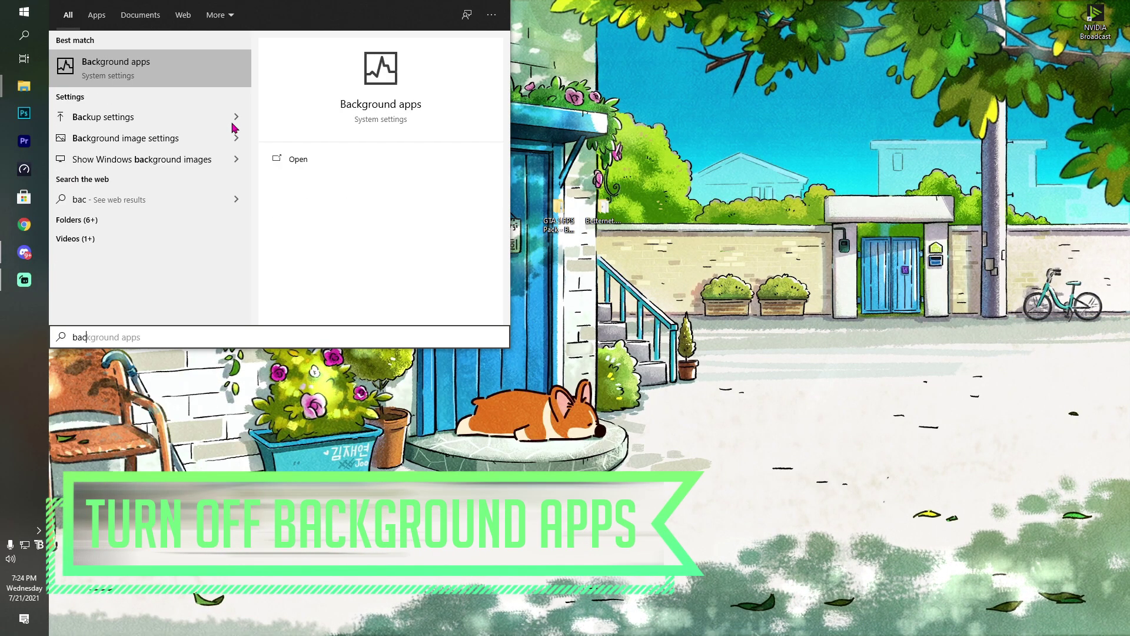
key(Return)
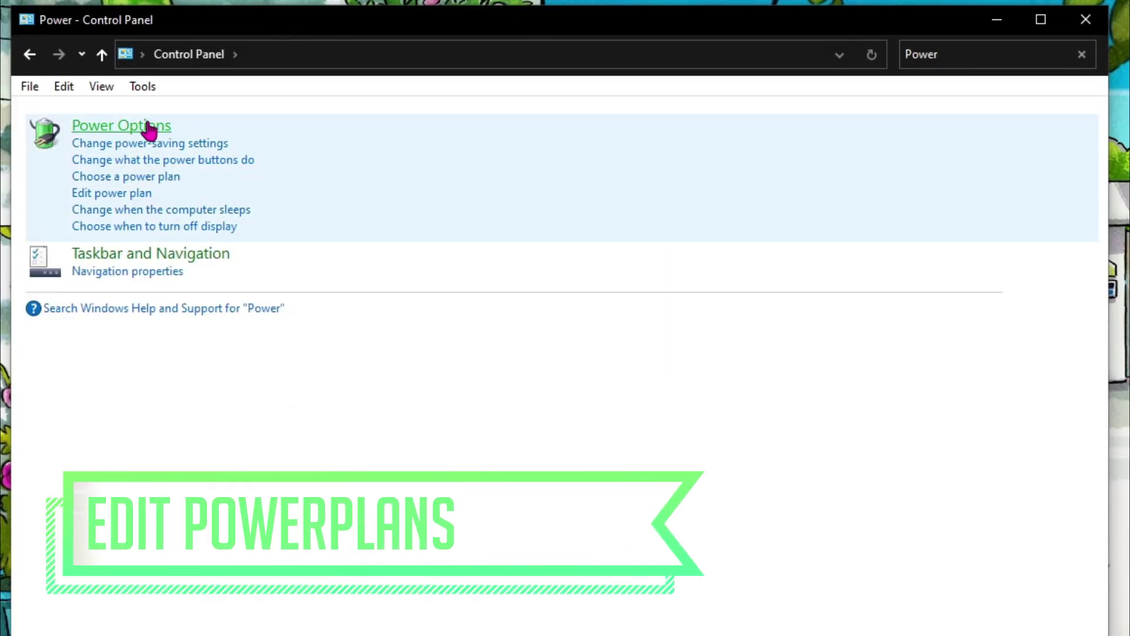
Step: Open Power Options from the Control Panel 'Power' search results
click(149, 128)
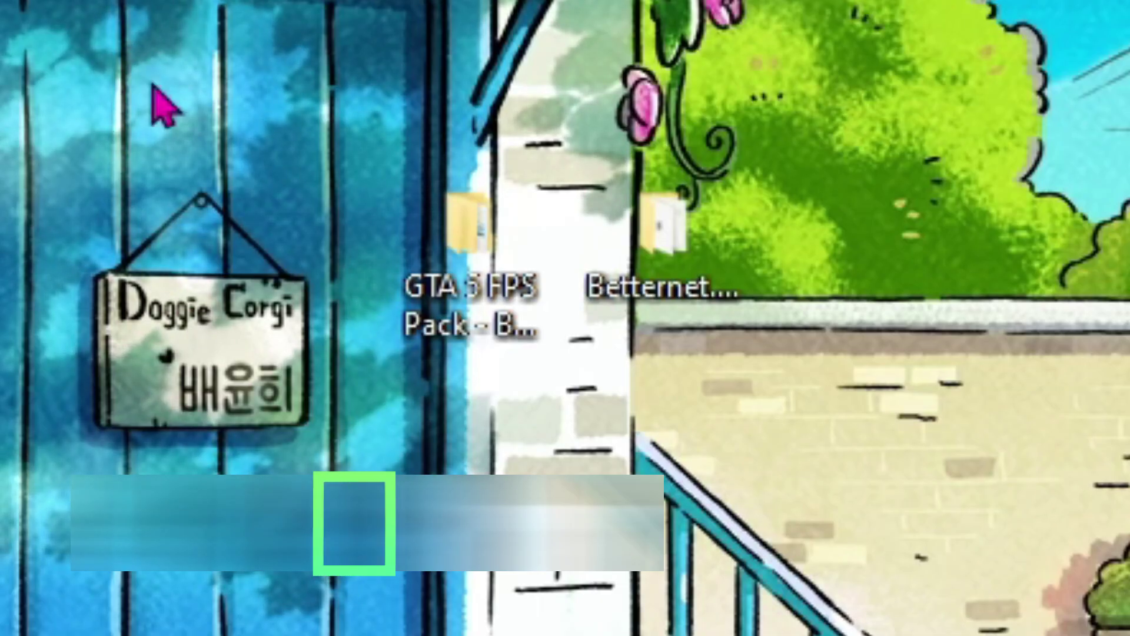
Step: Open the desktop's GTA 5 FPS Pack - By Barefox folder, then its Ram Optimization subfolder
click(558, 211)
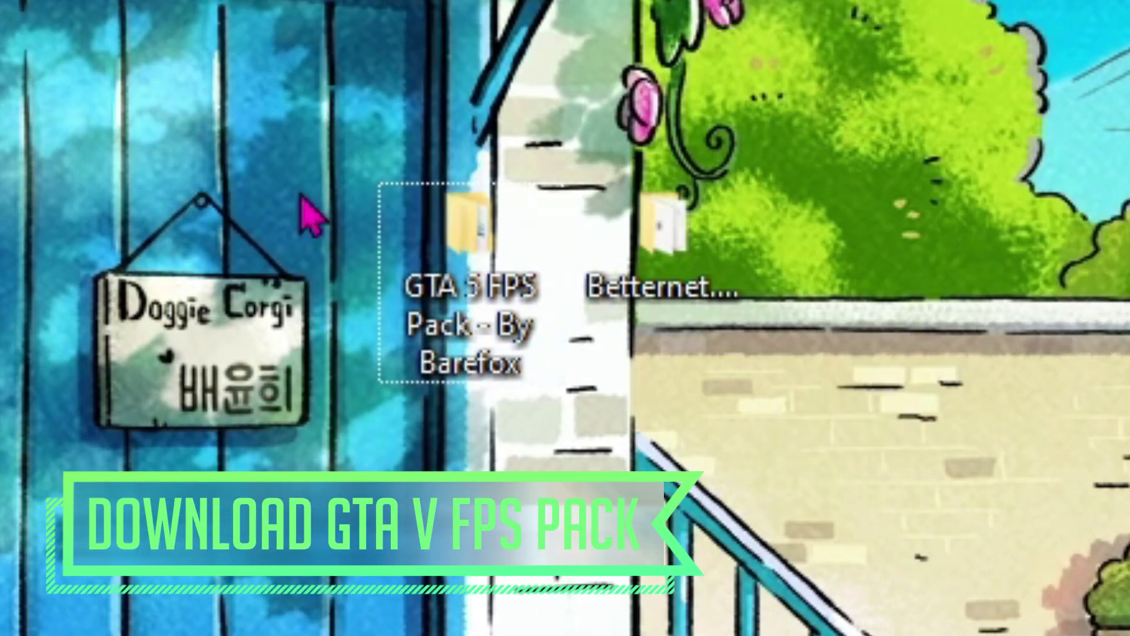
double_click(503, 337)
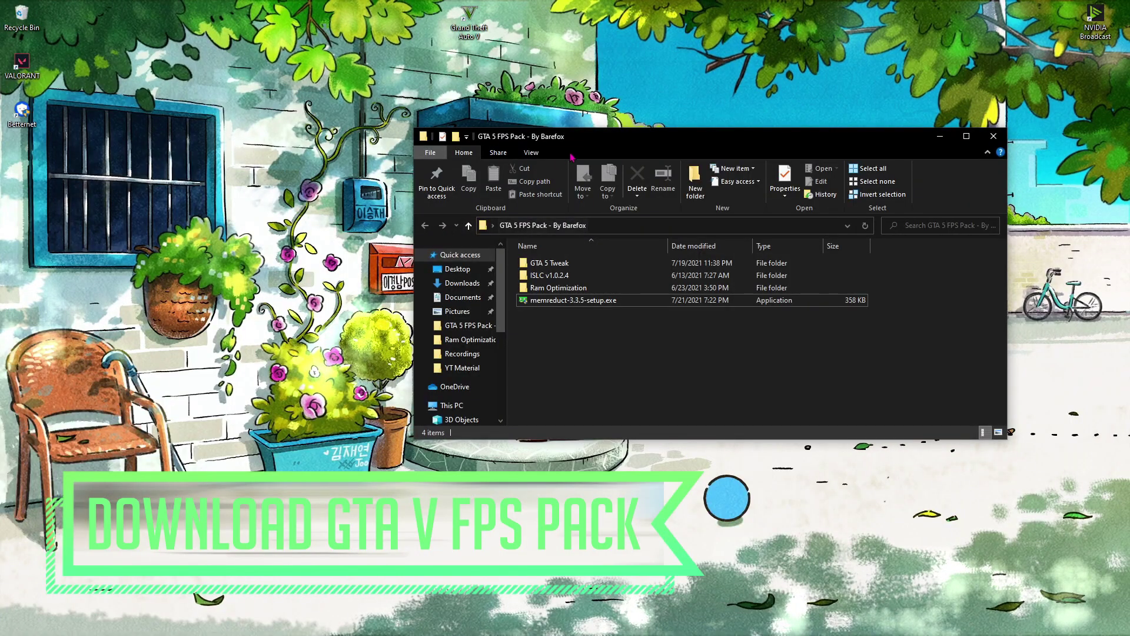
drag(571, 157, 441, 118)
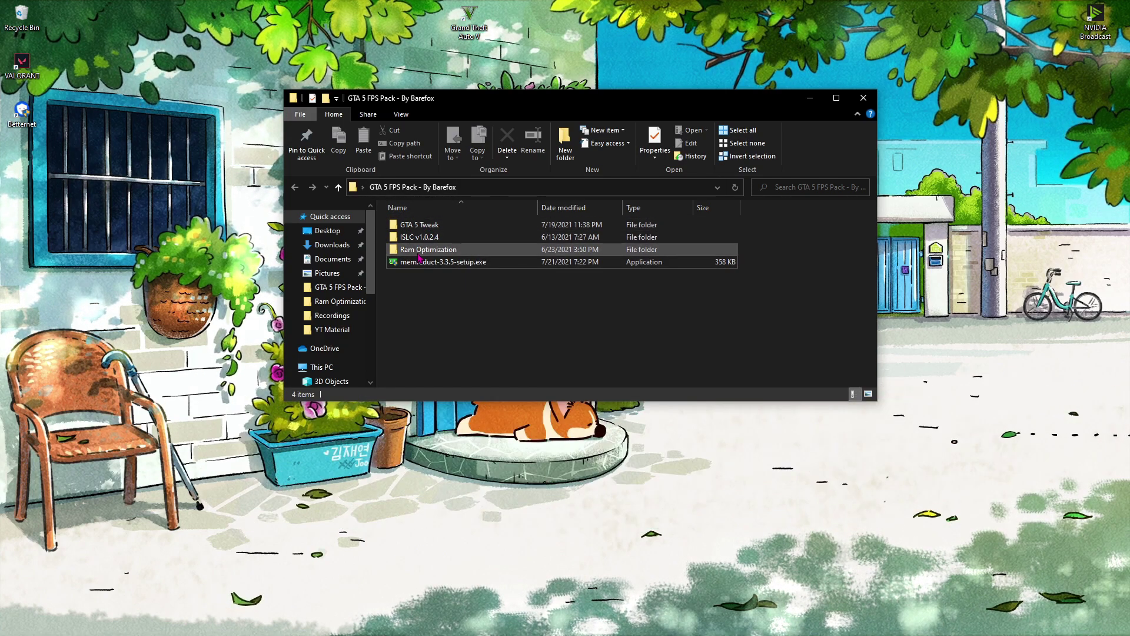
double_click(419, 253)
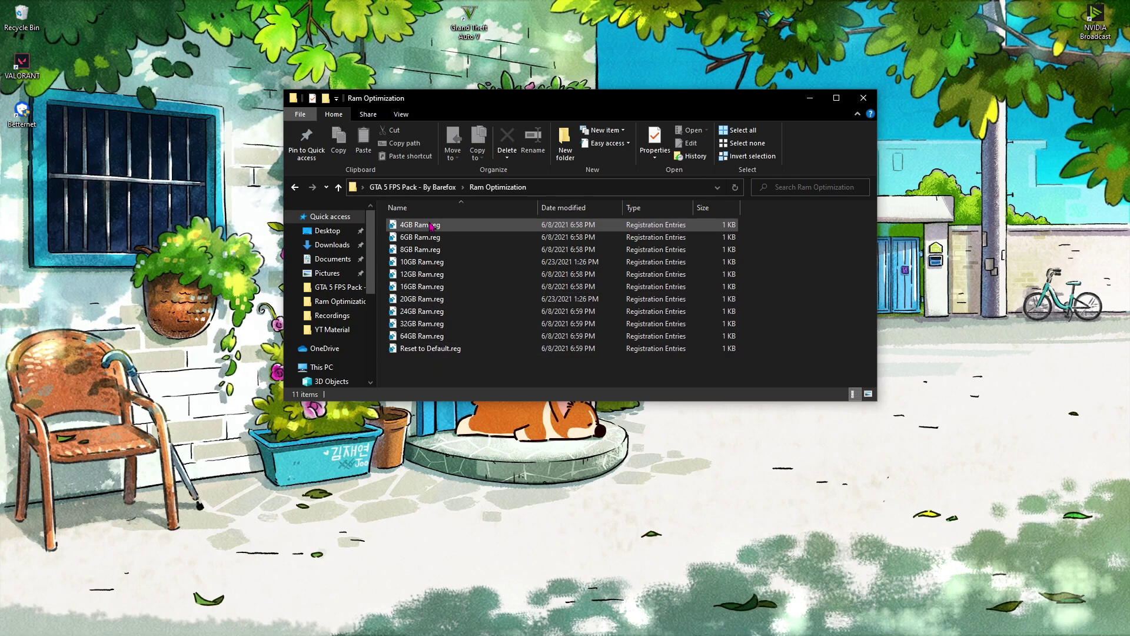
Step: Launch System Information via 'syst', read the 16.0 GB installed RAM, then minimize it
key(super)
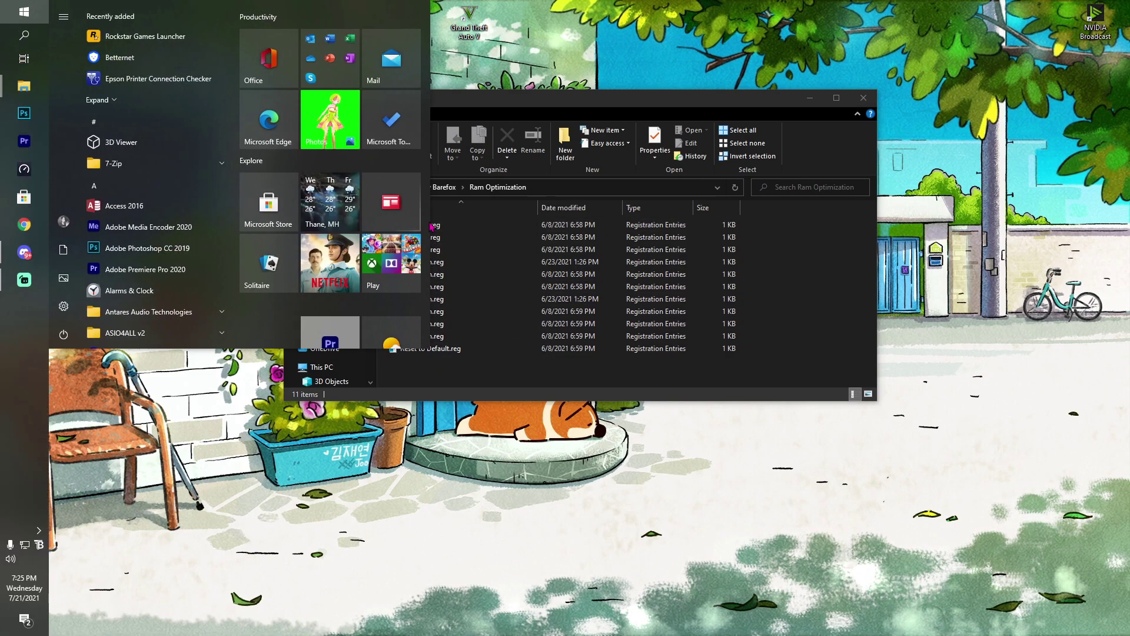
text(syst)
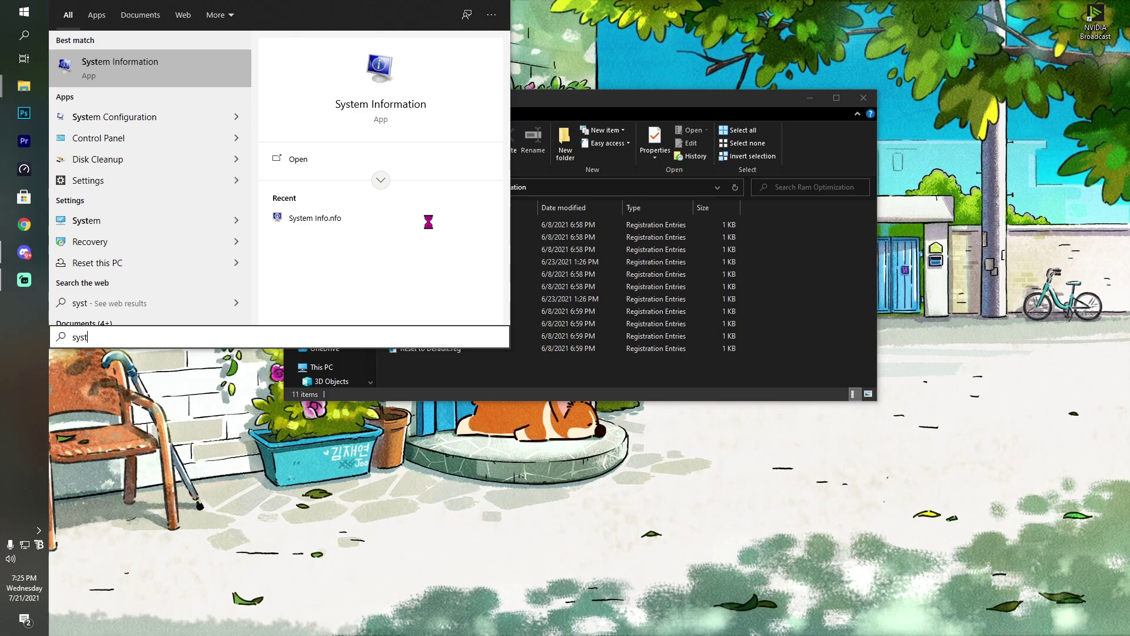
key(Return)
click(431, 432)
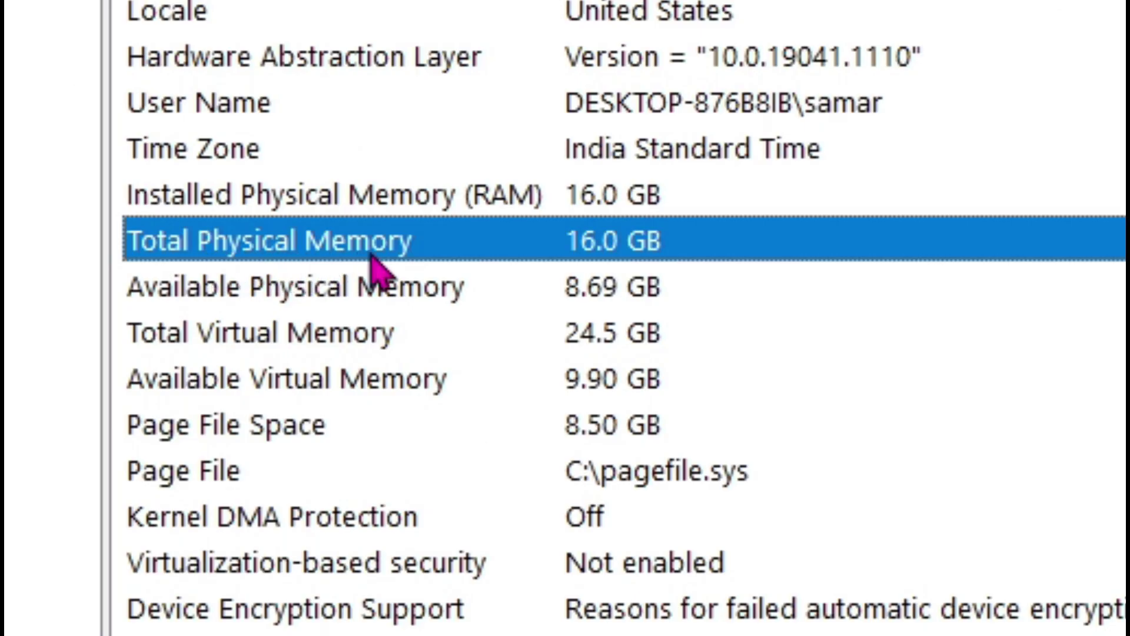
key(Up)
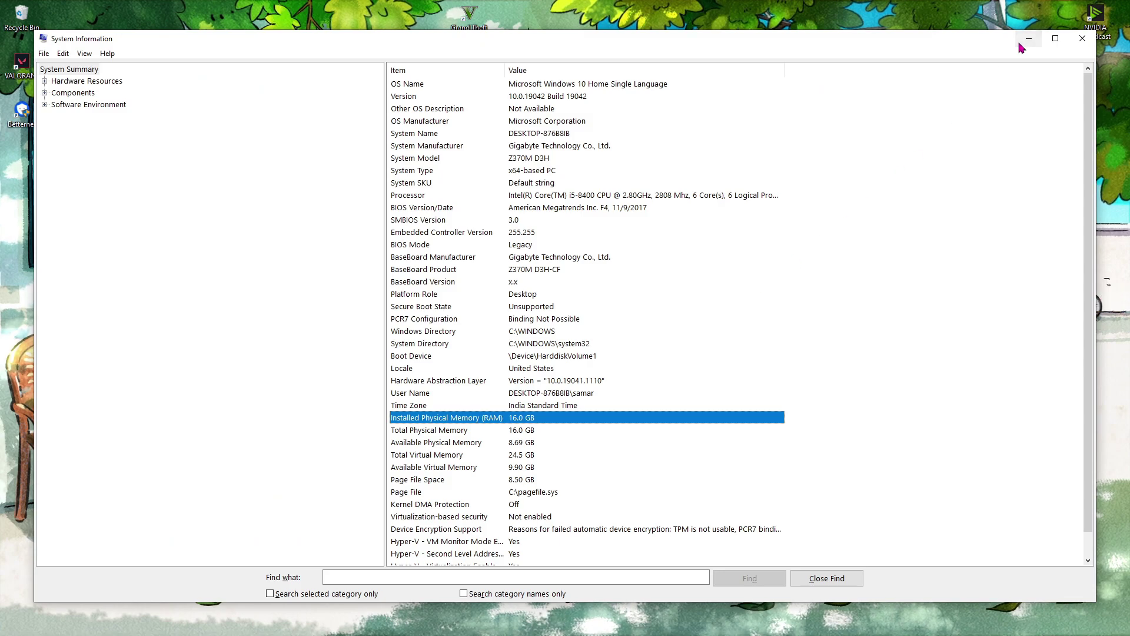
click(1028, 39)
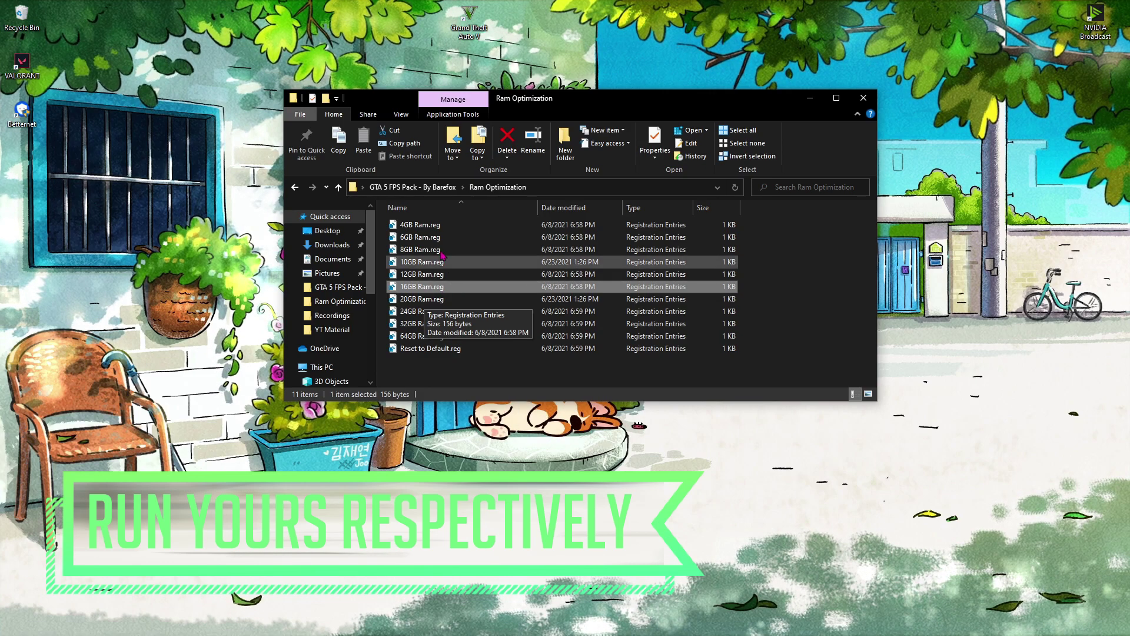
Step: Go into the GTA 5 Tweak folder and peek inside the A High End PC and Budget PC folders
key(alt+Up)
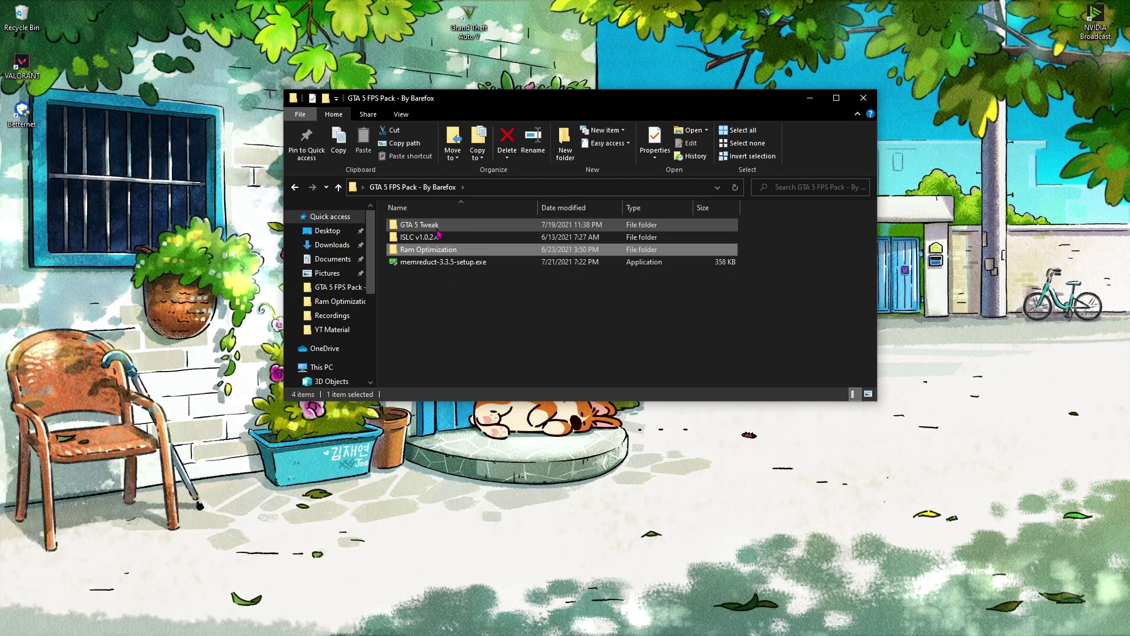
double_click(439, 229)
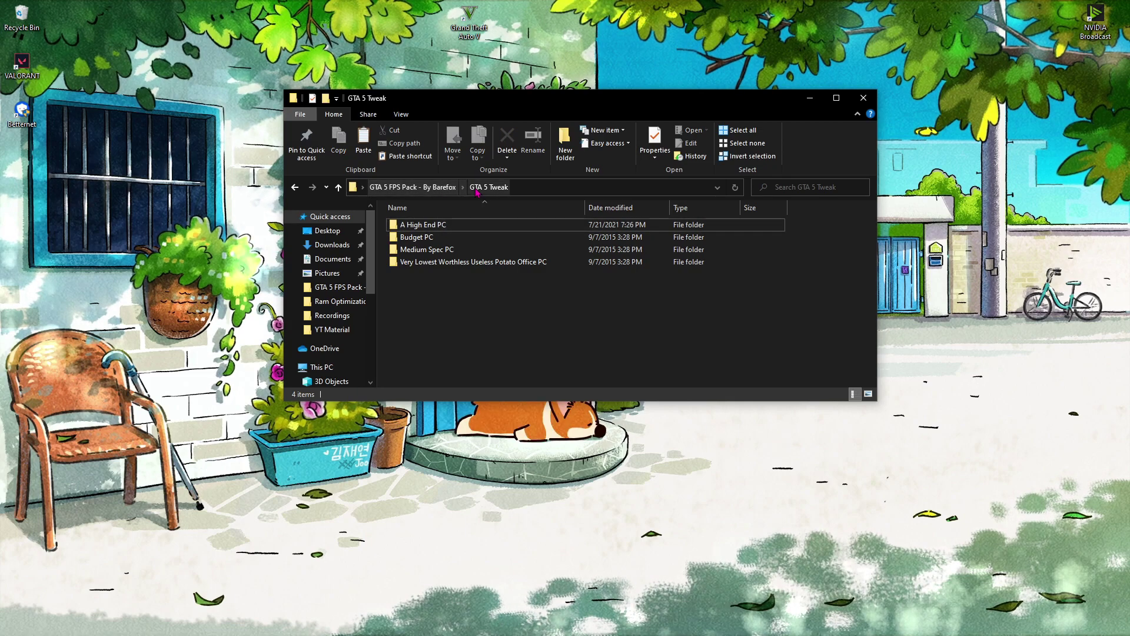
double_click(432, 228)
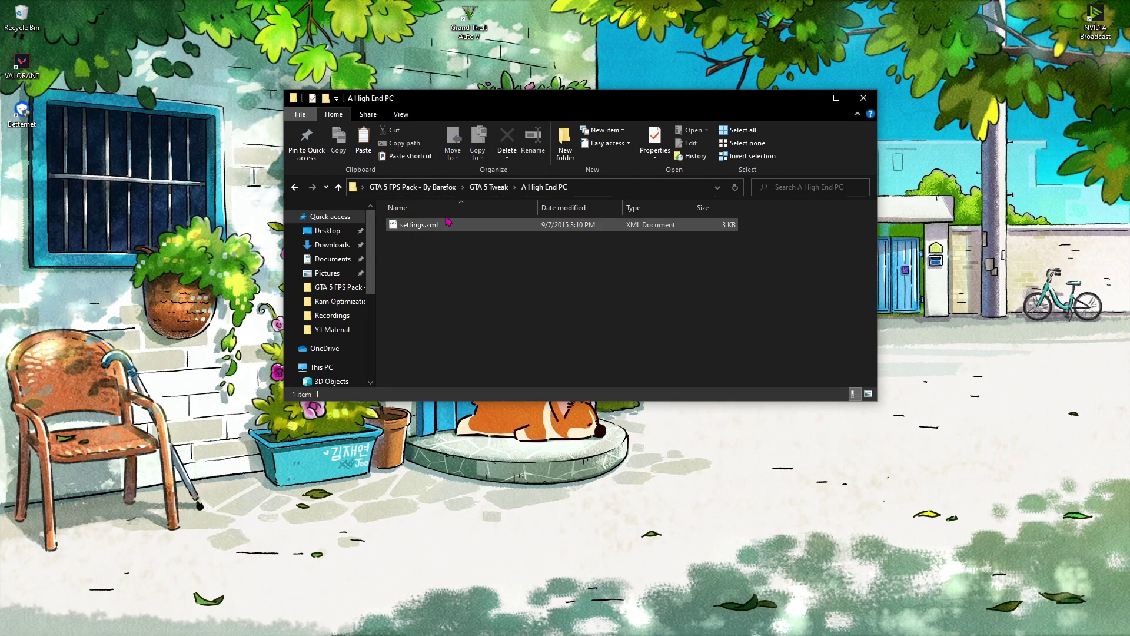
click(489, 187)
double_click(433, 239)
click(480, 188)
click(443, 225)
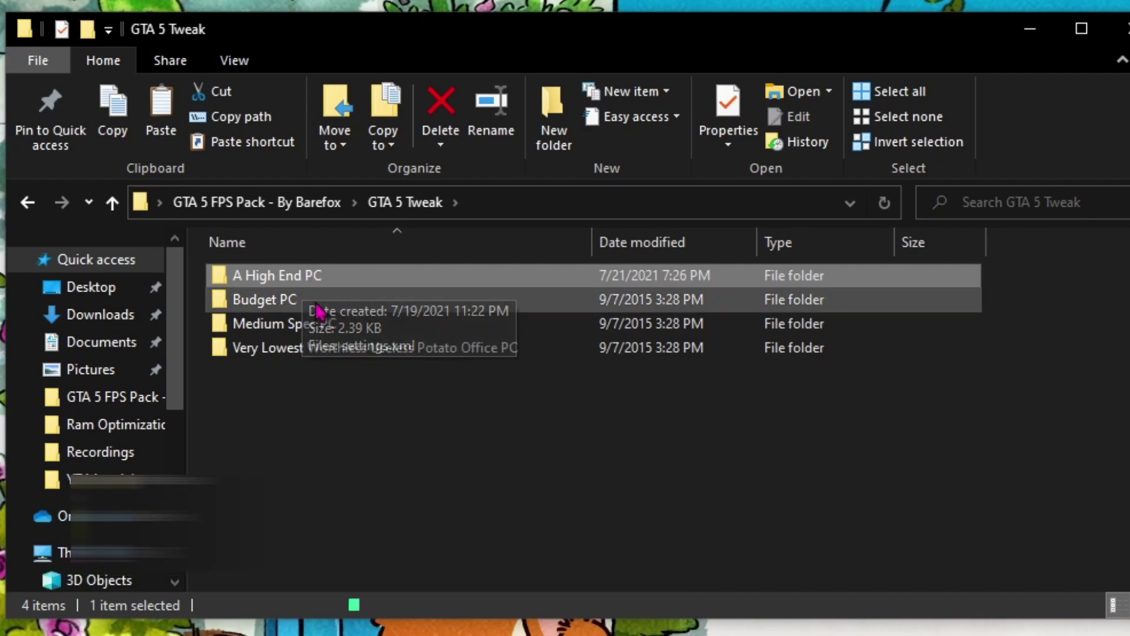
Step: Point out the Budget, Medium Spec and Potato Office PC tiers, then open A High End PC
click(321, 304)
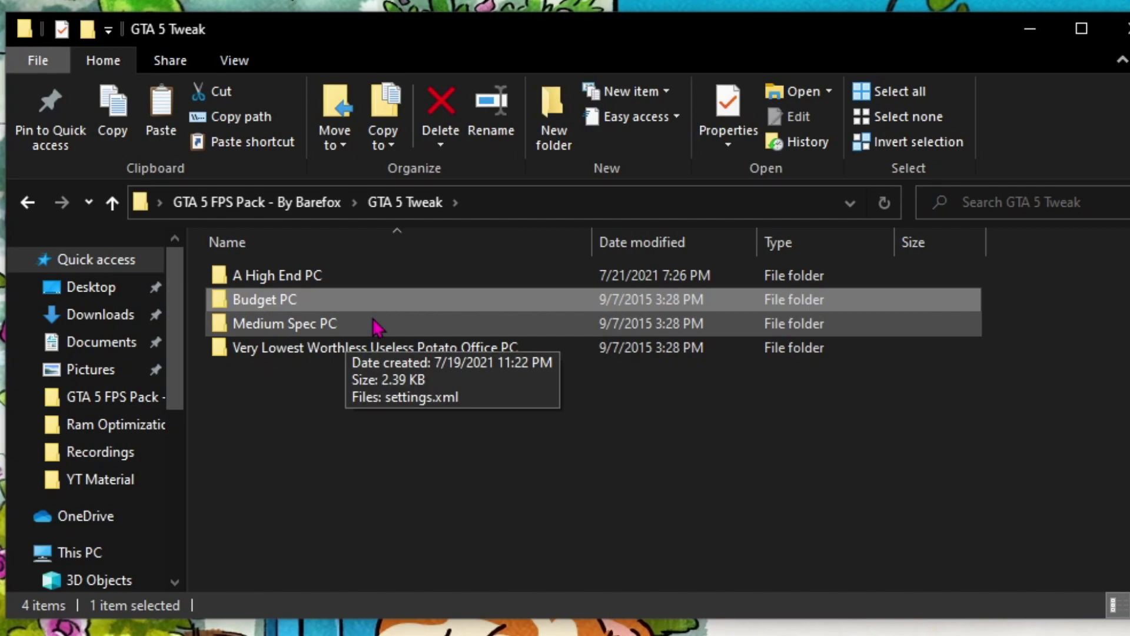
click(352, 325)
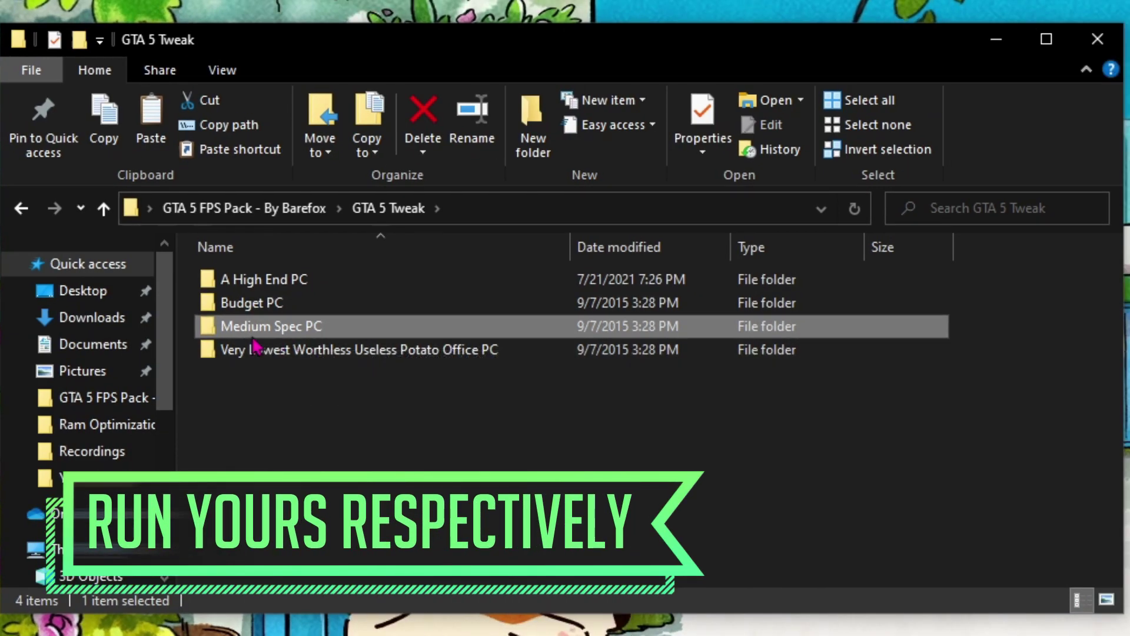
click(402, 351)
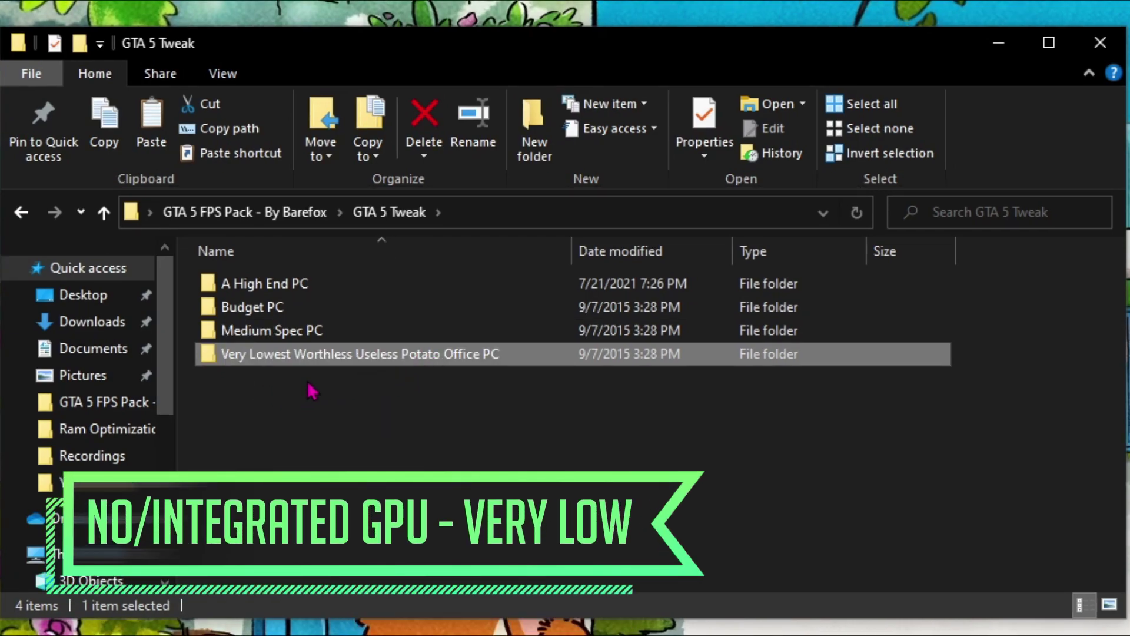
mouse_move(313, 367)
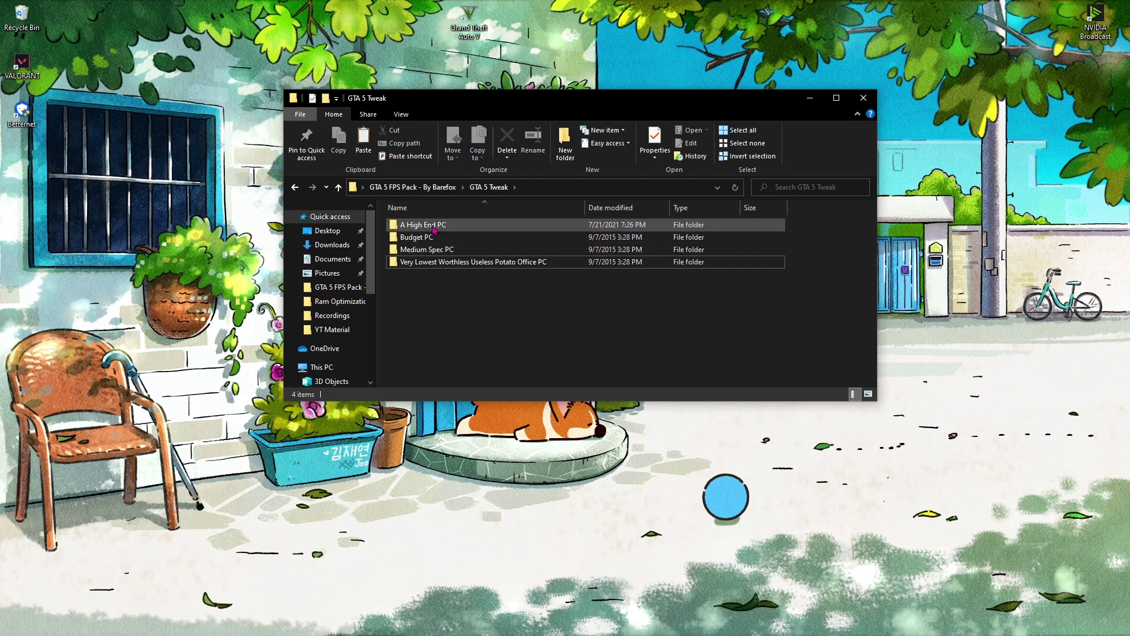
double_click(490, 283)
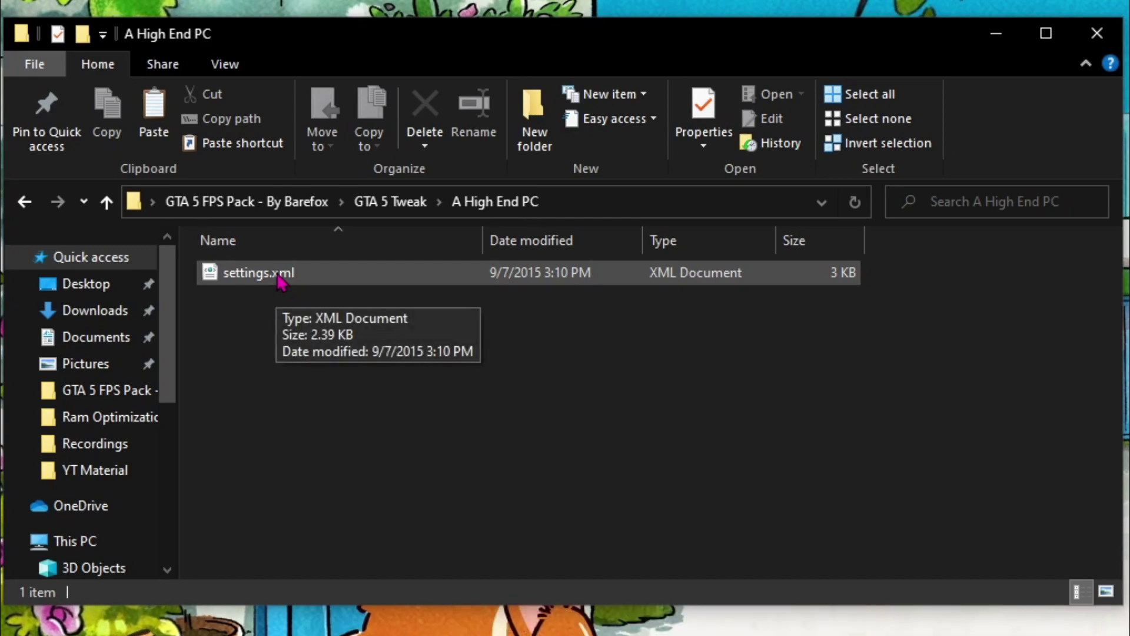
Step: Open the high-end settings.xml in Notepad, maximize it, and select all its text
click(278, 276)
right_click(278, 277)
click(314, 300)
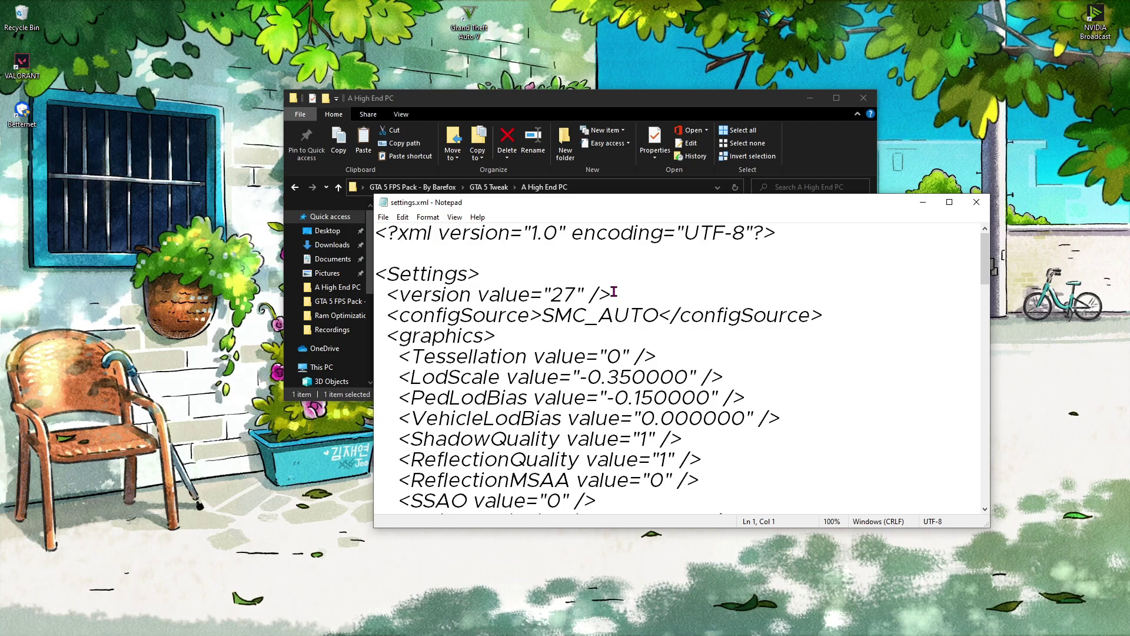
scroll(613, 291, down, 20)
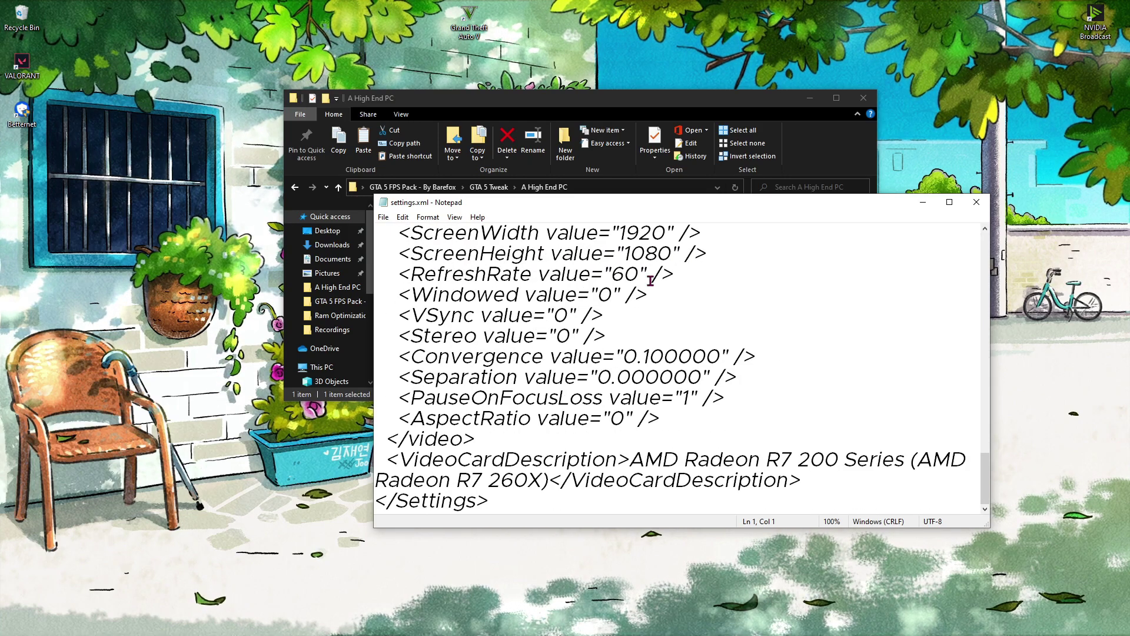
key(super+Up)
scroll(403, 262, up, 16)
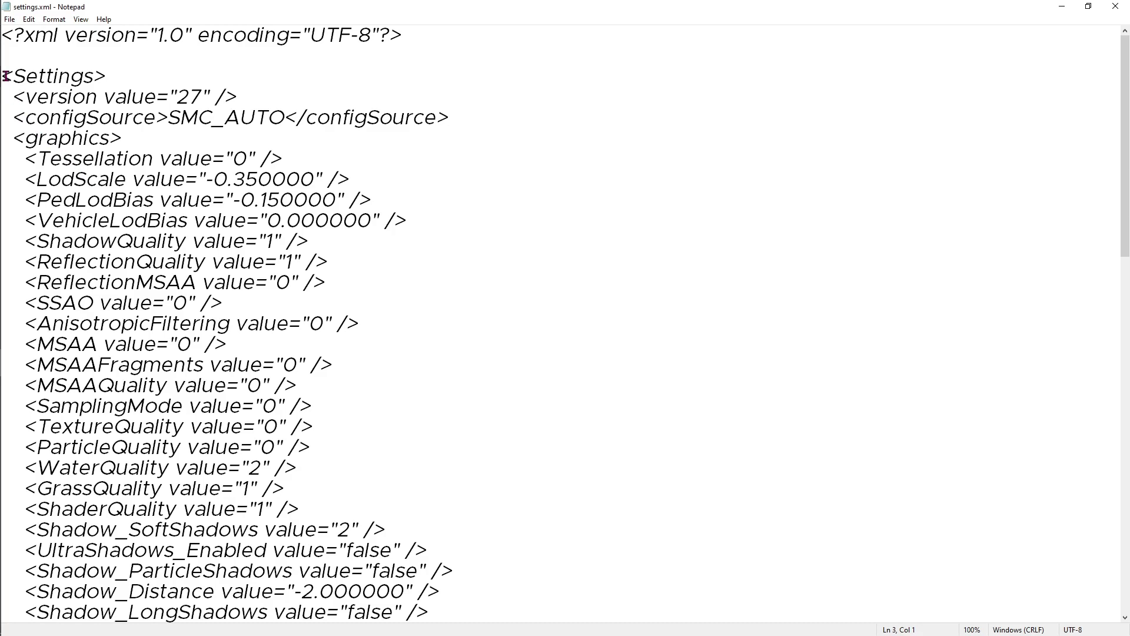
drag(7, 78, 220, 546)
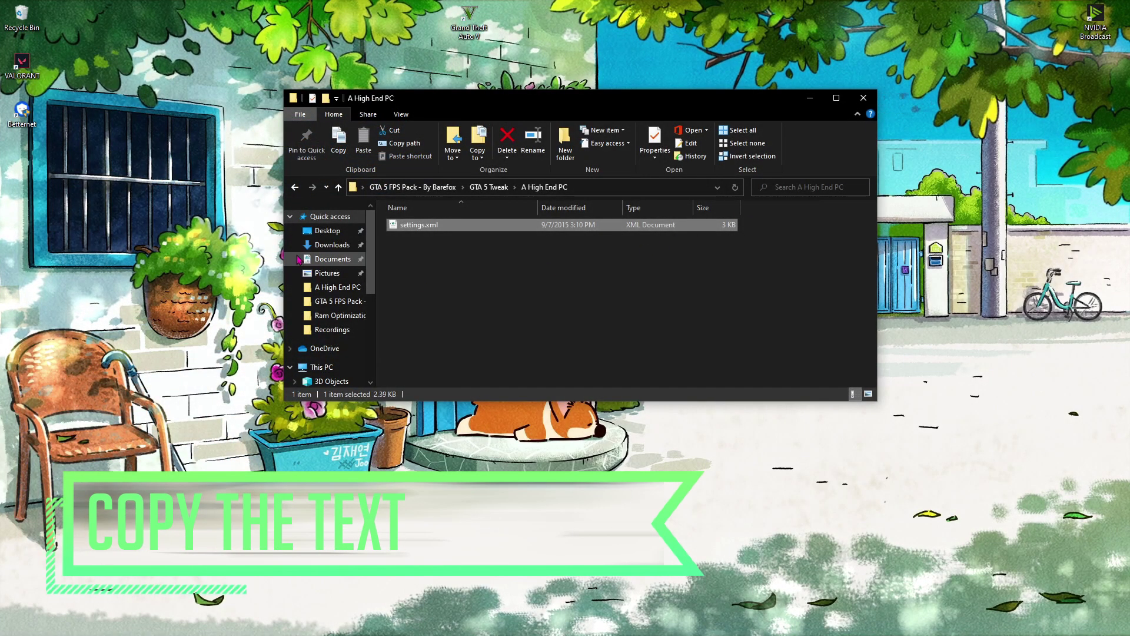
Step: Open Documents > Rockstar Games > GTA V and edit the game's settings.xml
key(super)
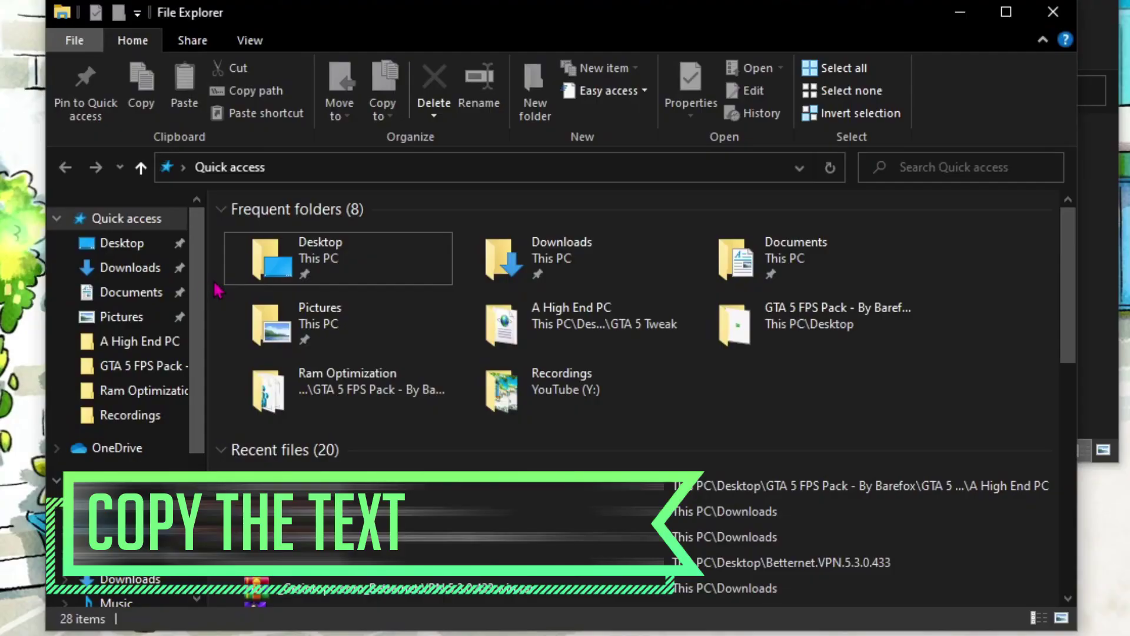
click(142, 293)
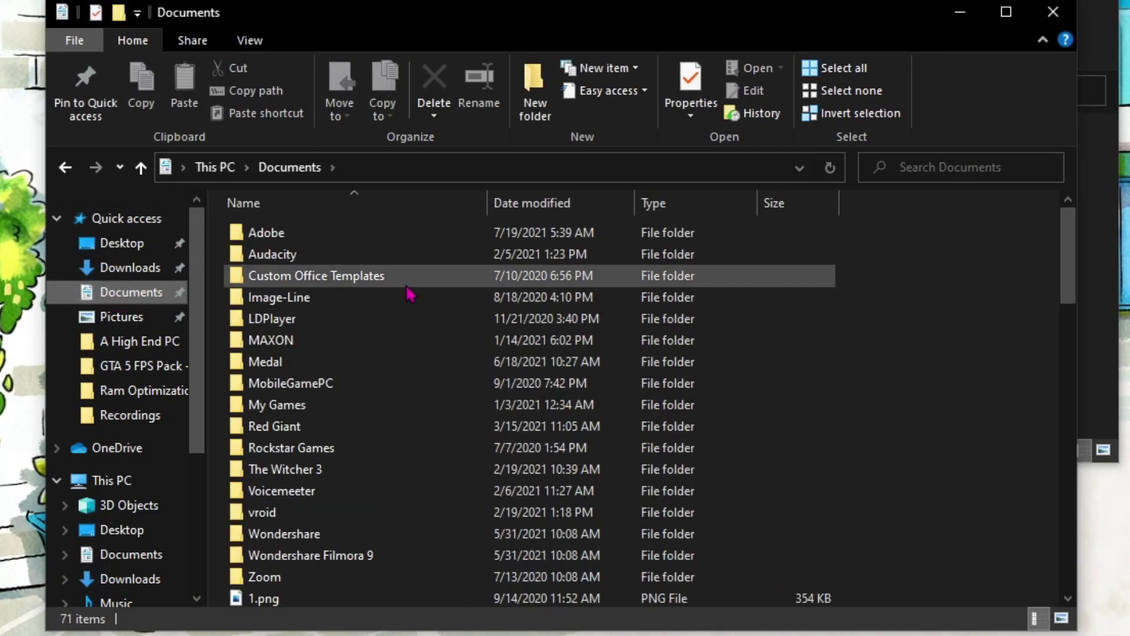
click(386, 296)
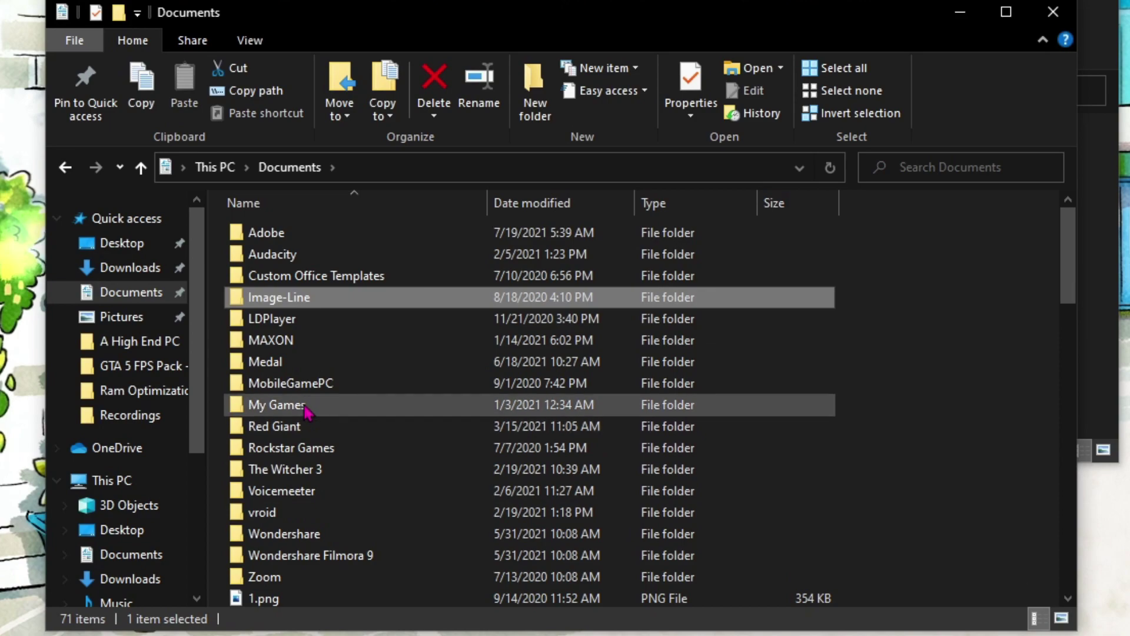
double_click(292, 450)
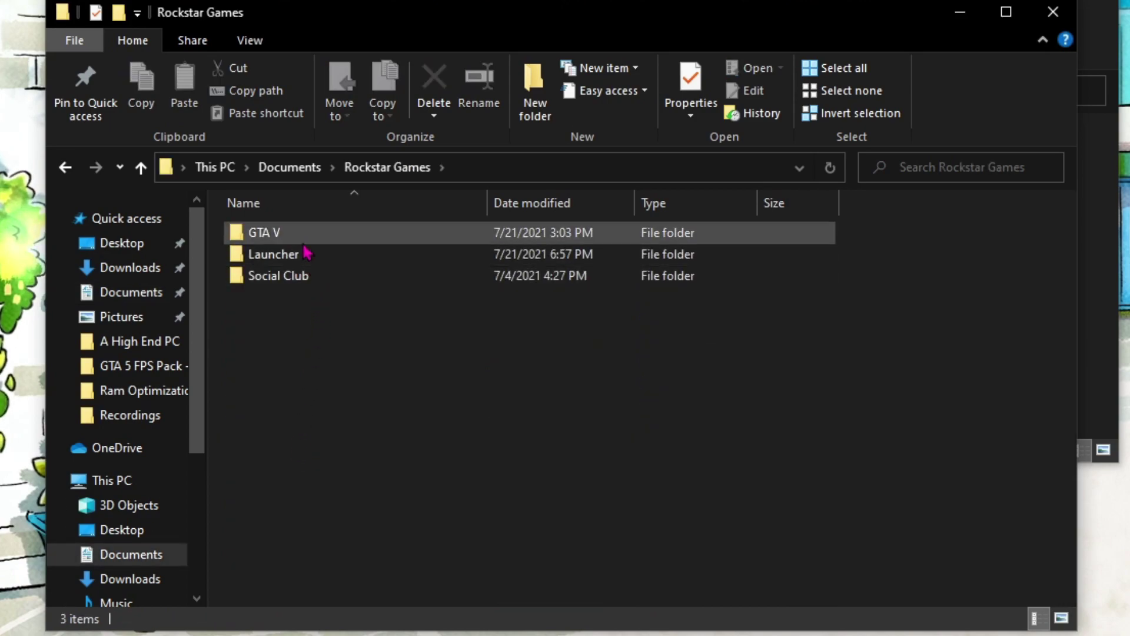
double_click(304, 242)
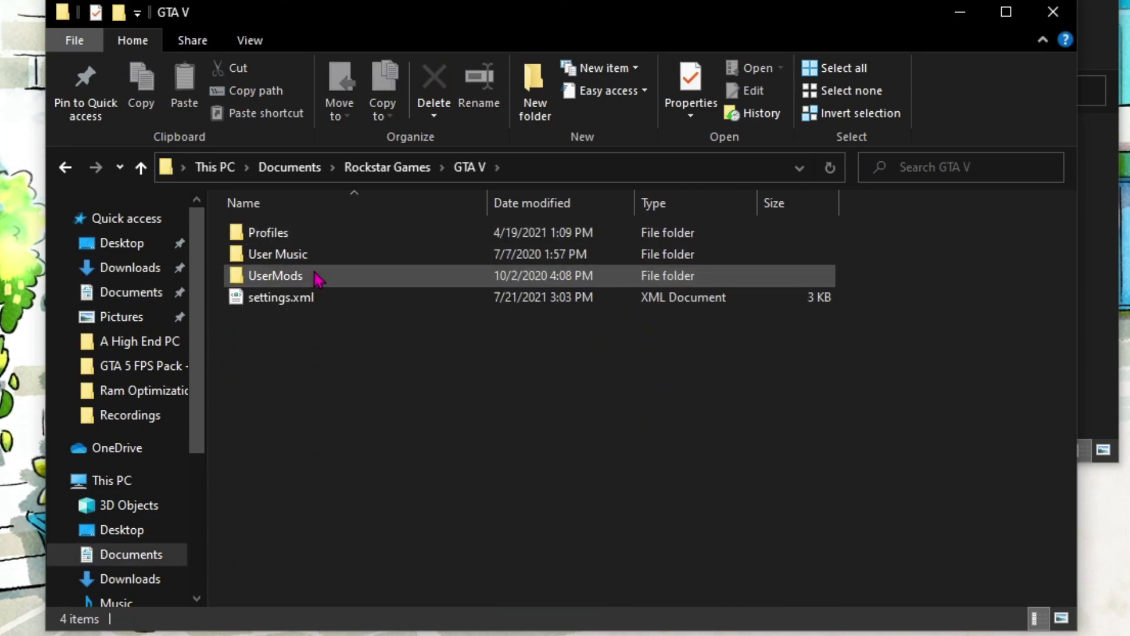
right_click(315, 306)
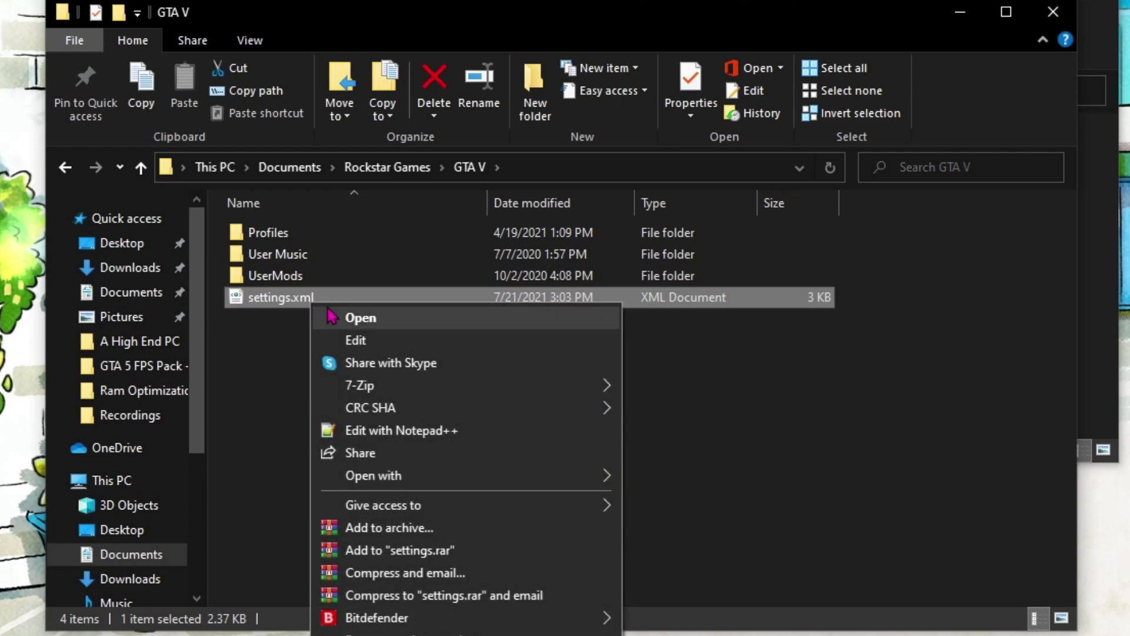
click(355, 341)
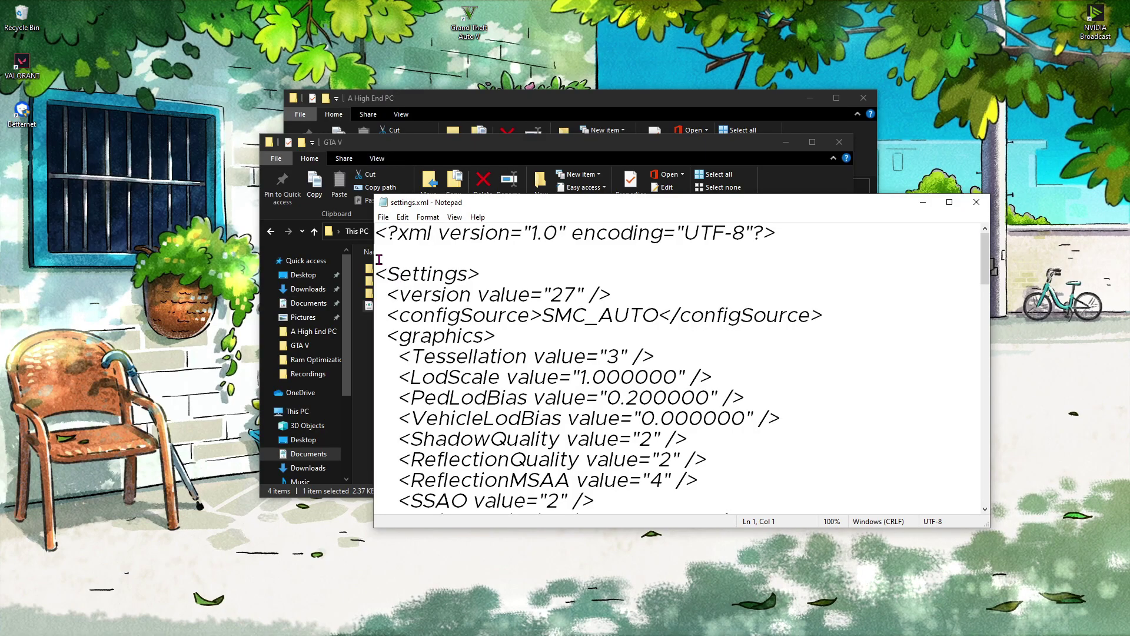
Step: Replace the <Settings> to </video> text with the copied high-end settings, save, and close
drag(252, 240, 503, 510)
drag(521, 430, 459, 435)
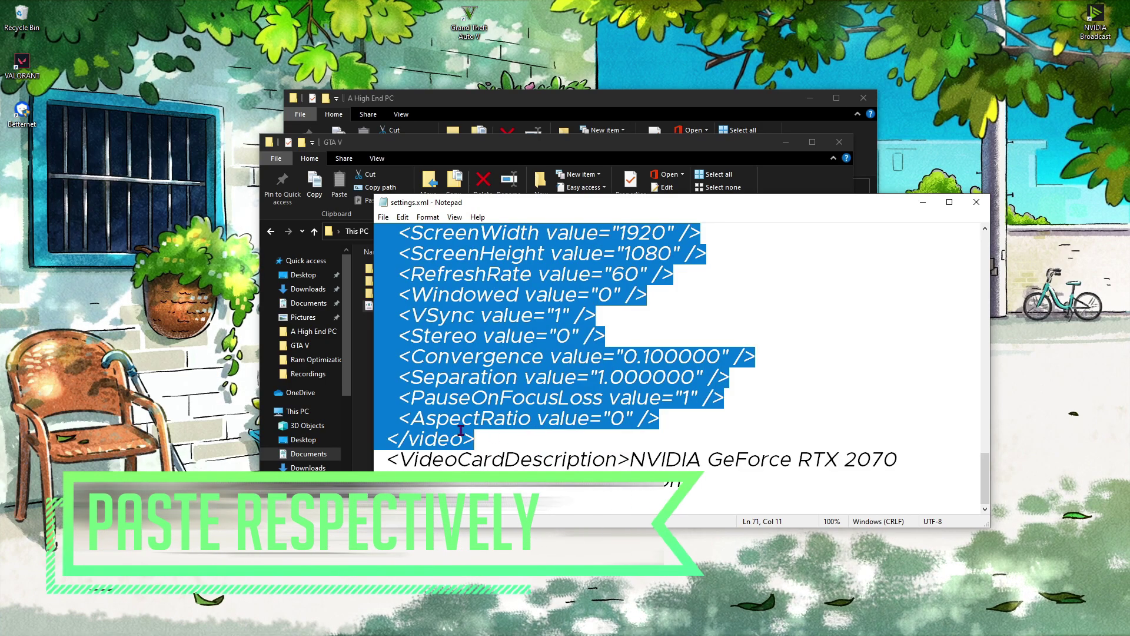
key(ctrl+v)
scroll(537, 420, up, 5)
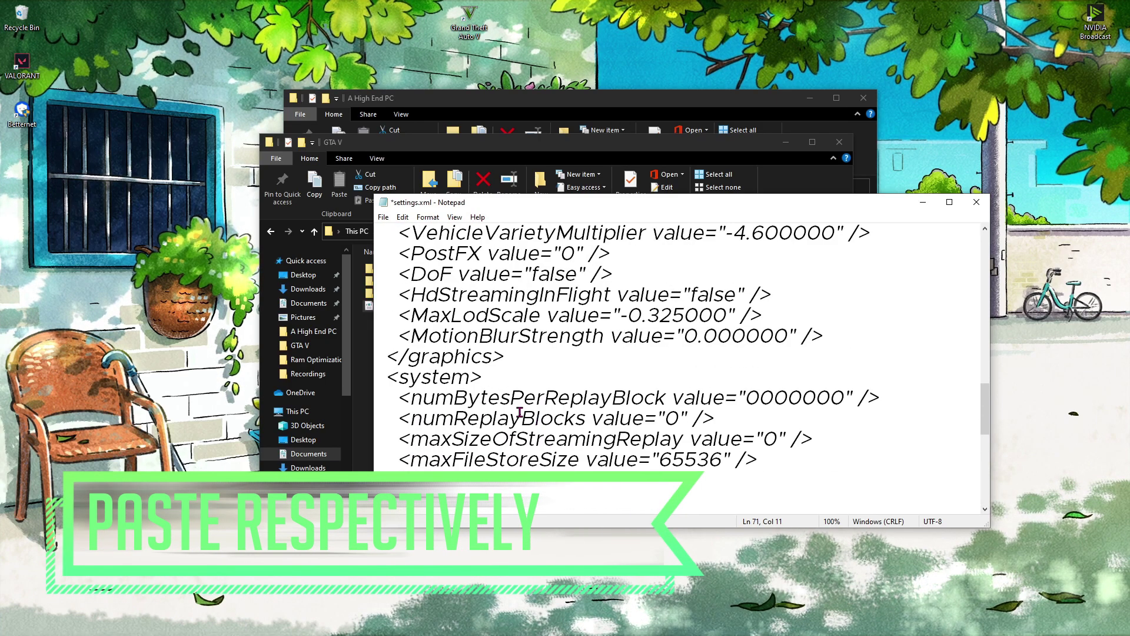
key(ctrl+s)
scroll(722, 370, down, 6)
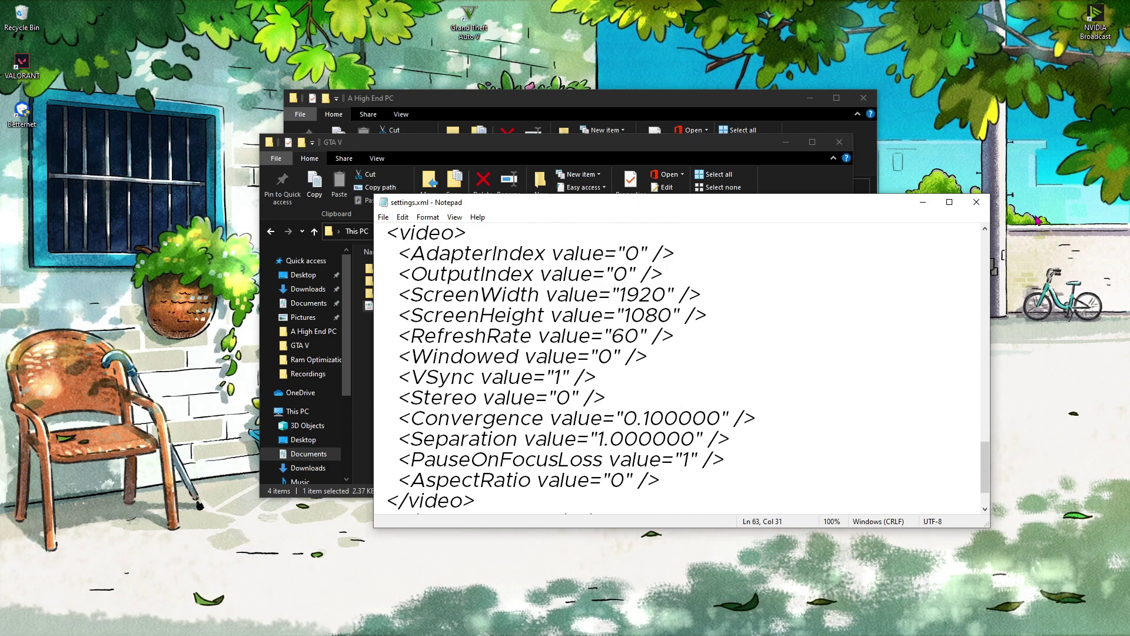
click(977, 202)
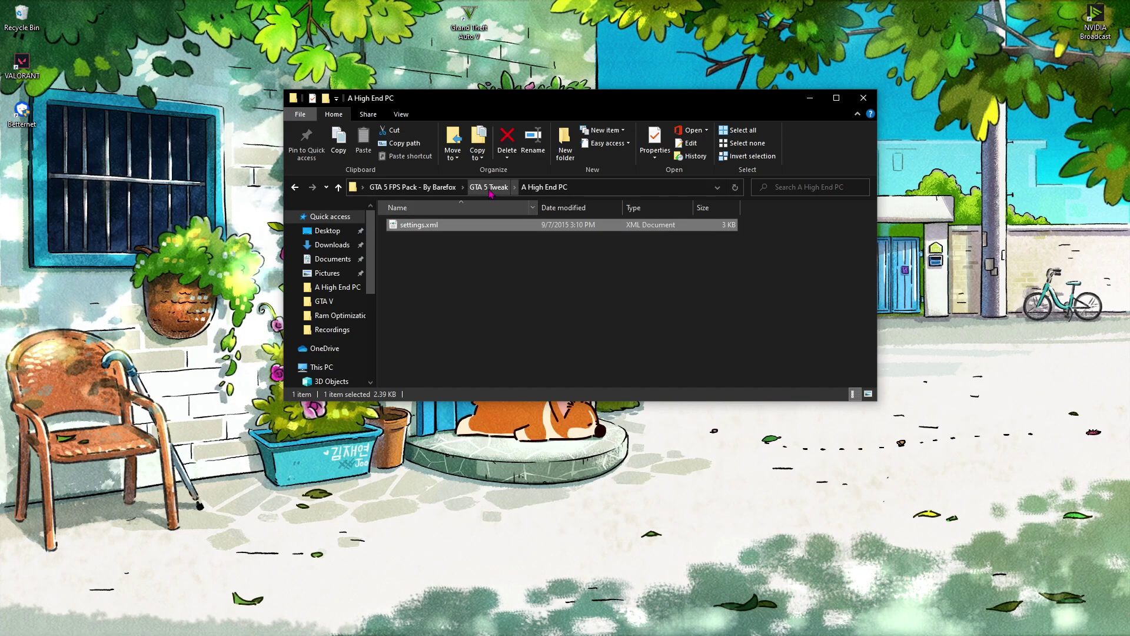
Step: Return to the GTA 5 FPS Pack folder and open ISLC v1.0.2.4
click(413, 186)
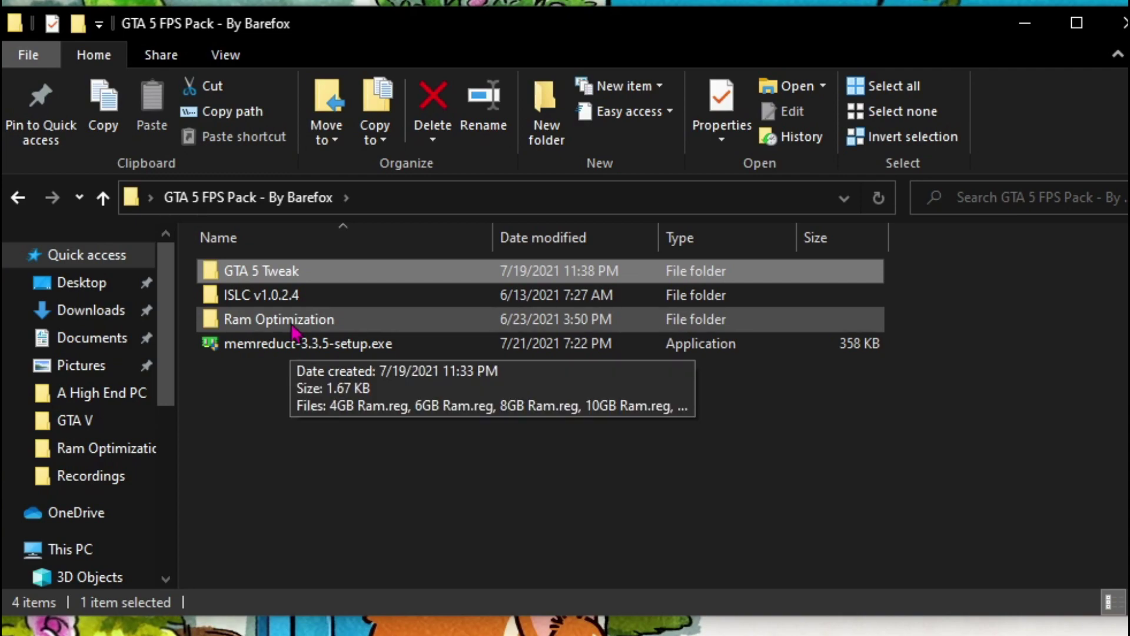
click(434, 239)
double_click(287, 302)
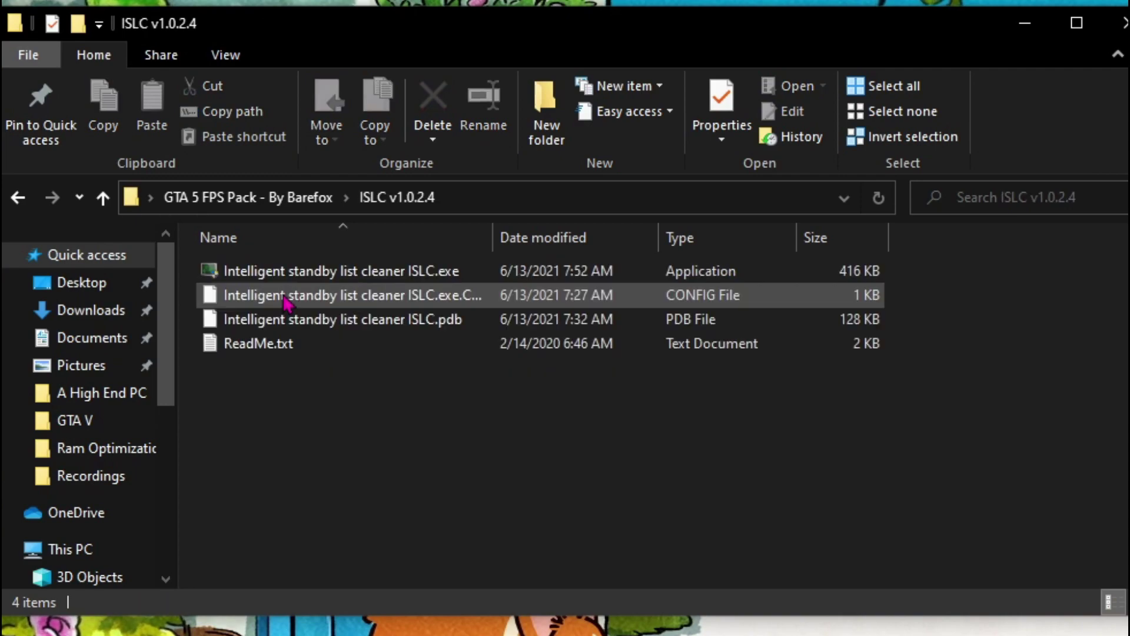
Step: Launch Intelligent standby list cleaner and set the free-memory threshold to 8000 MB
double_click(287, 271)
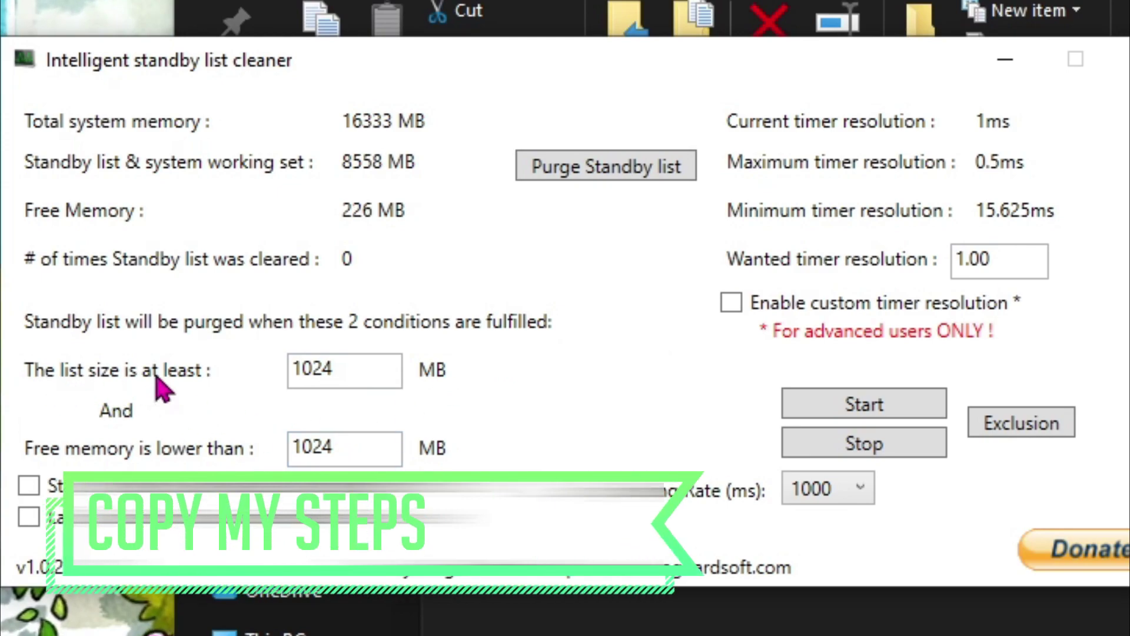
drag(366, 372, 240, 387)
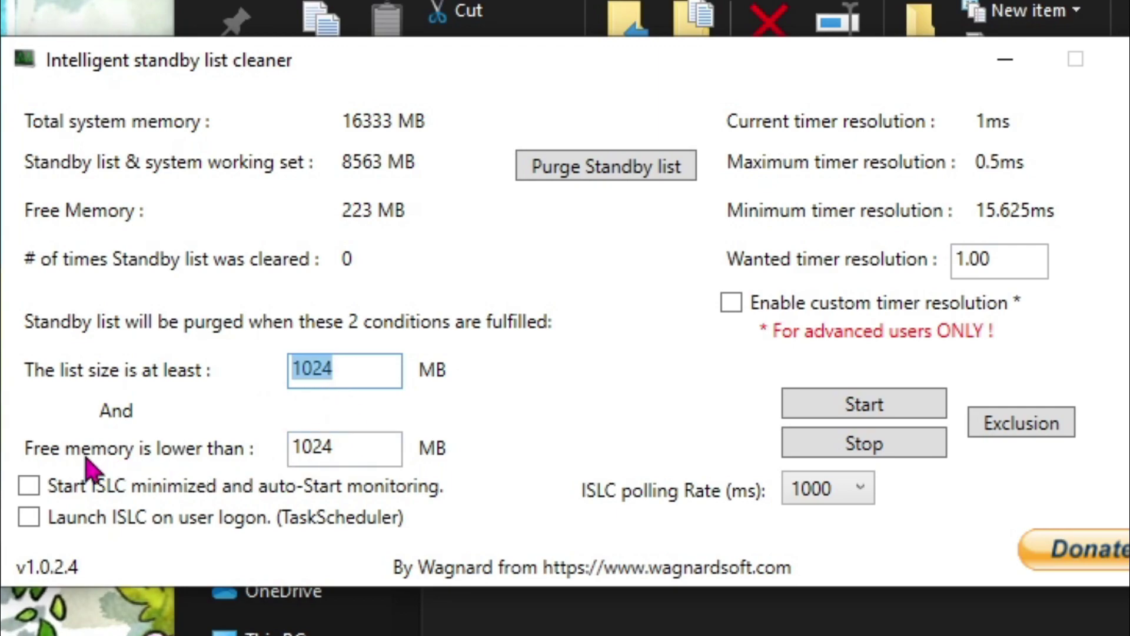
drag(331, 459, 262, 474)
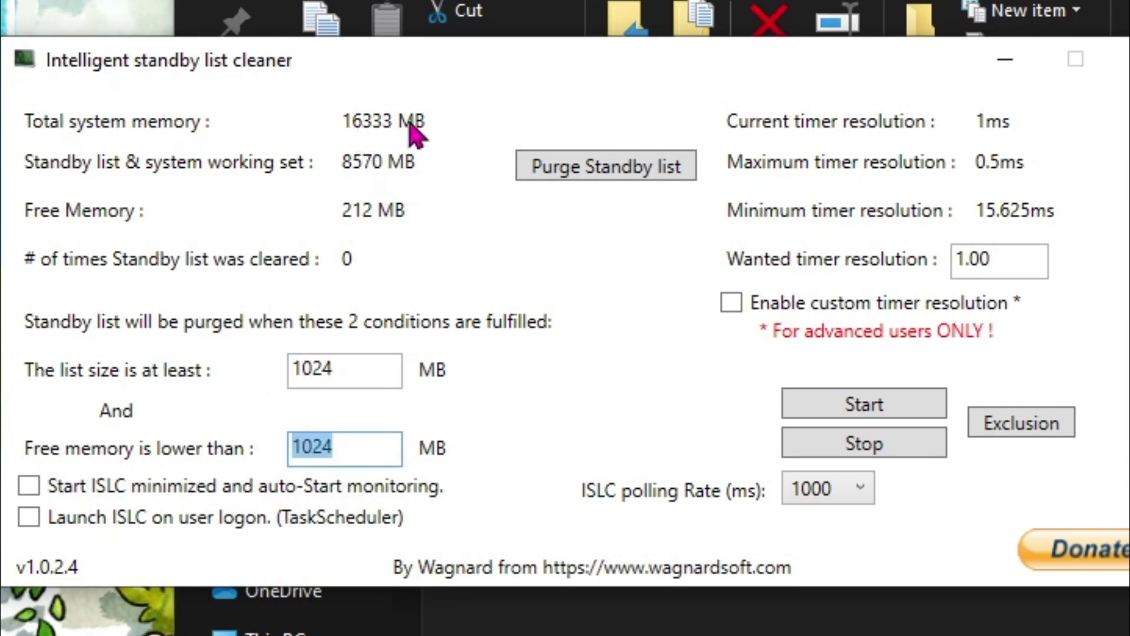
text(8000)
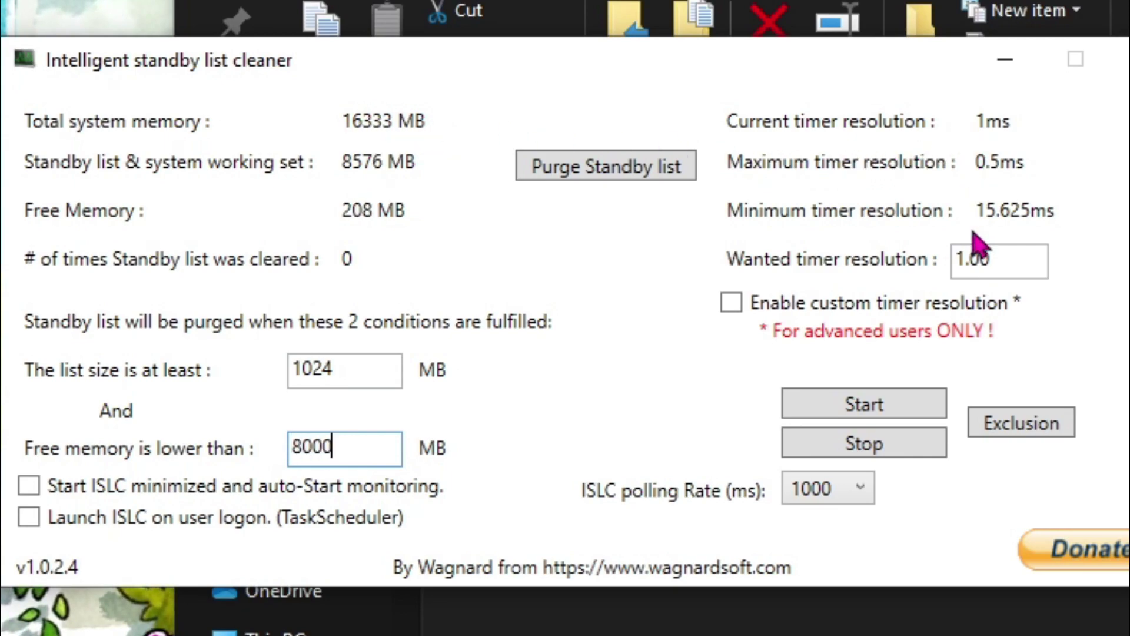
Step: Set a custom wanted timer resolution of 0.50 ms and enable it
drag(1040, 260, 916, 277)
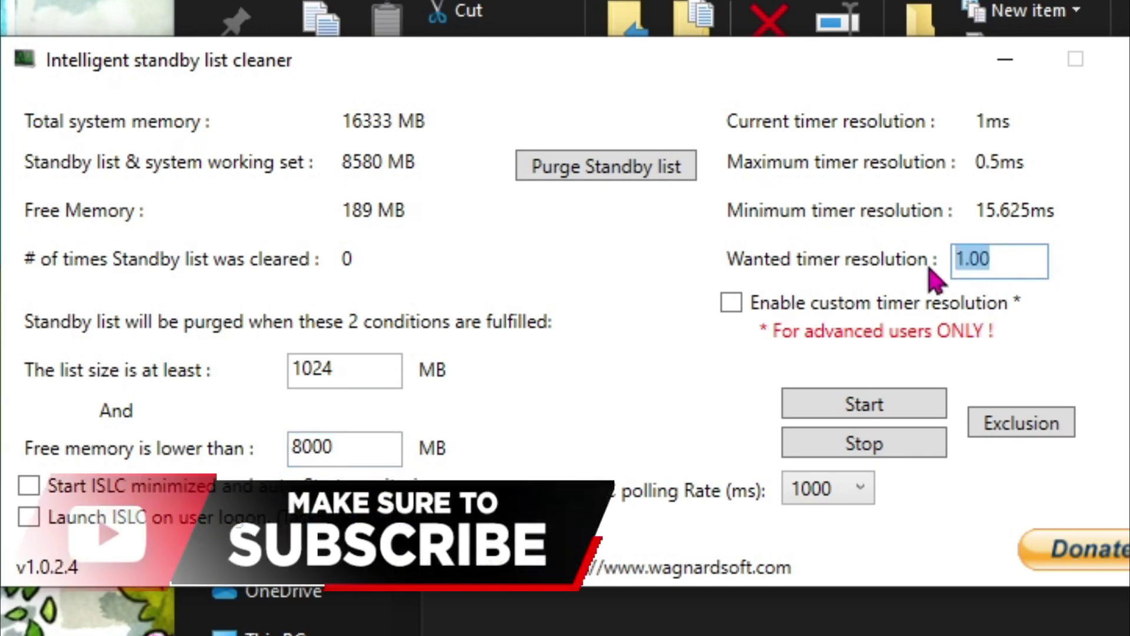
text(0.50)
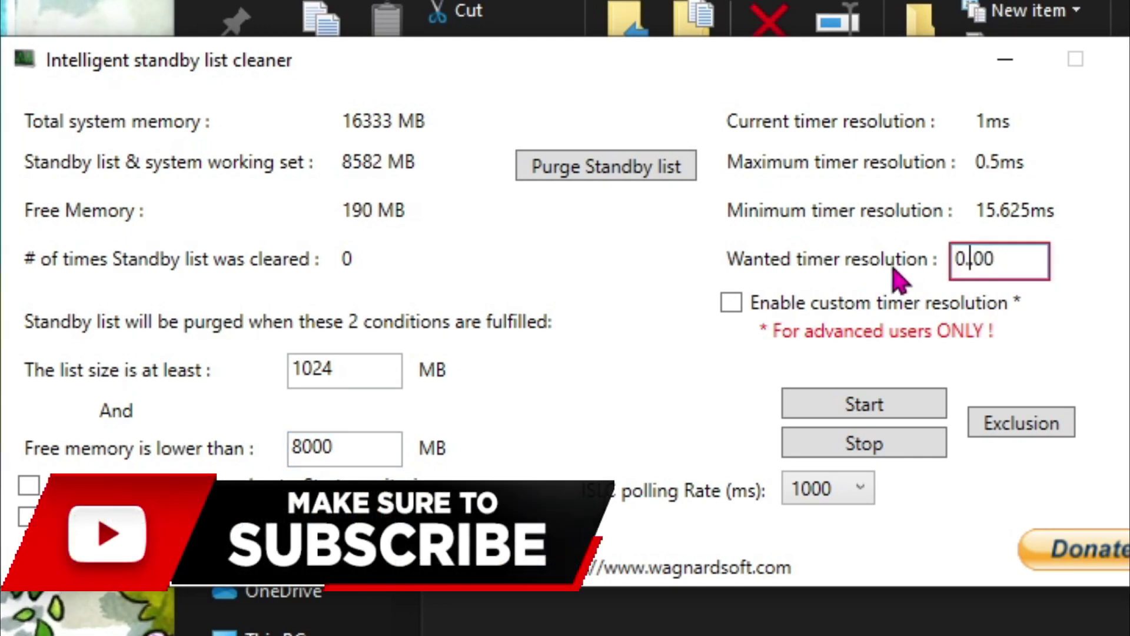
key(Delete)
key(Delete)
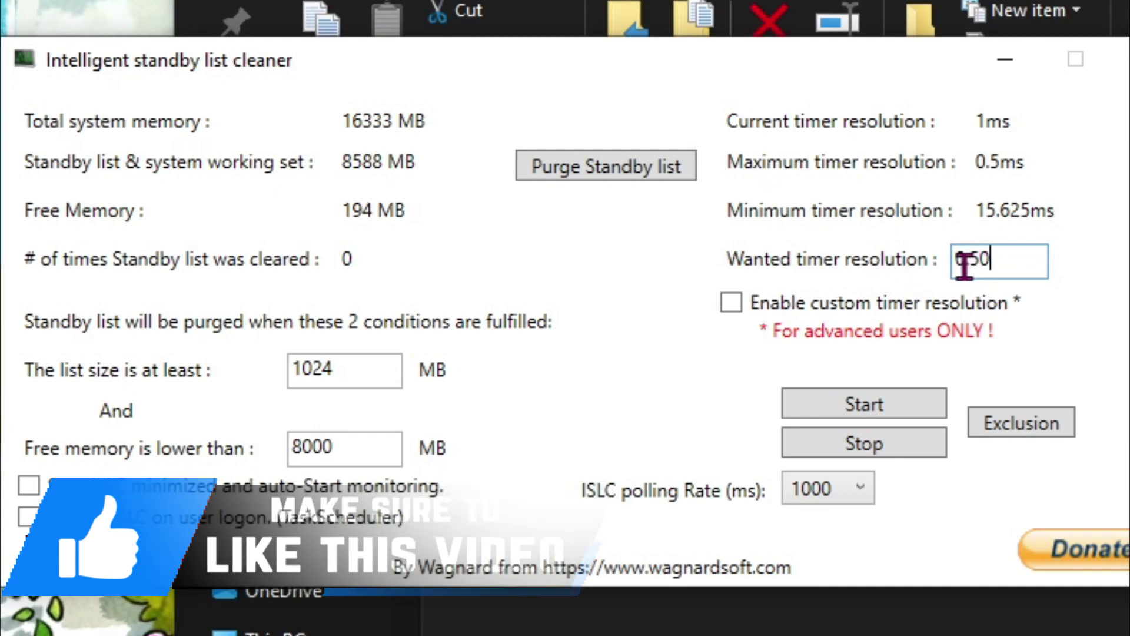
click(741, 310)
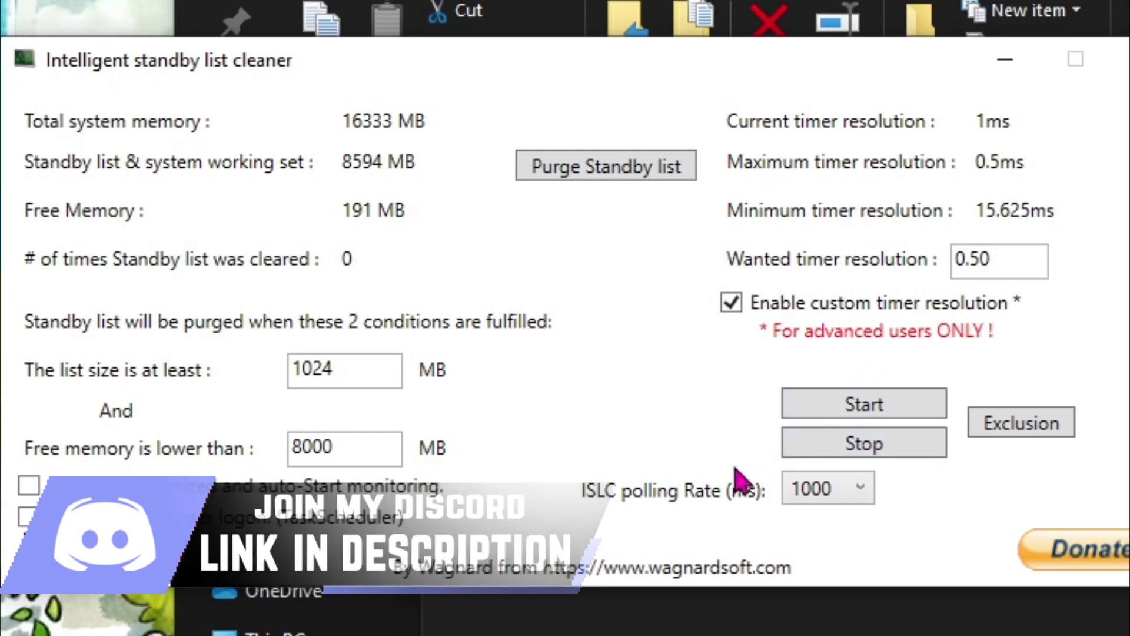
Step: Choose a 500 ms polling rate, start monitoring, and minimize the cleaner
click(825, 494)
click(825, 555)
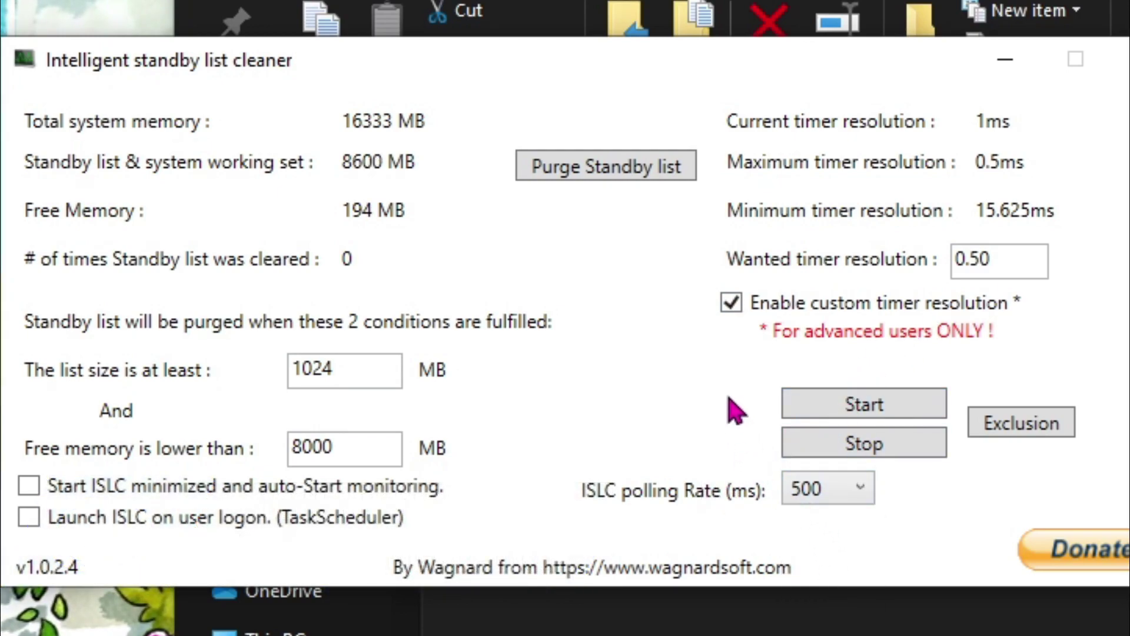
click(865, 405)
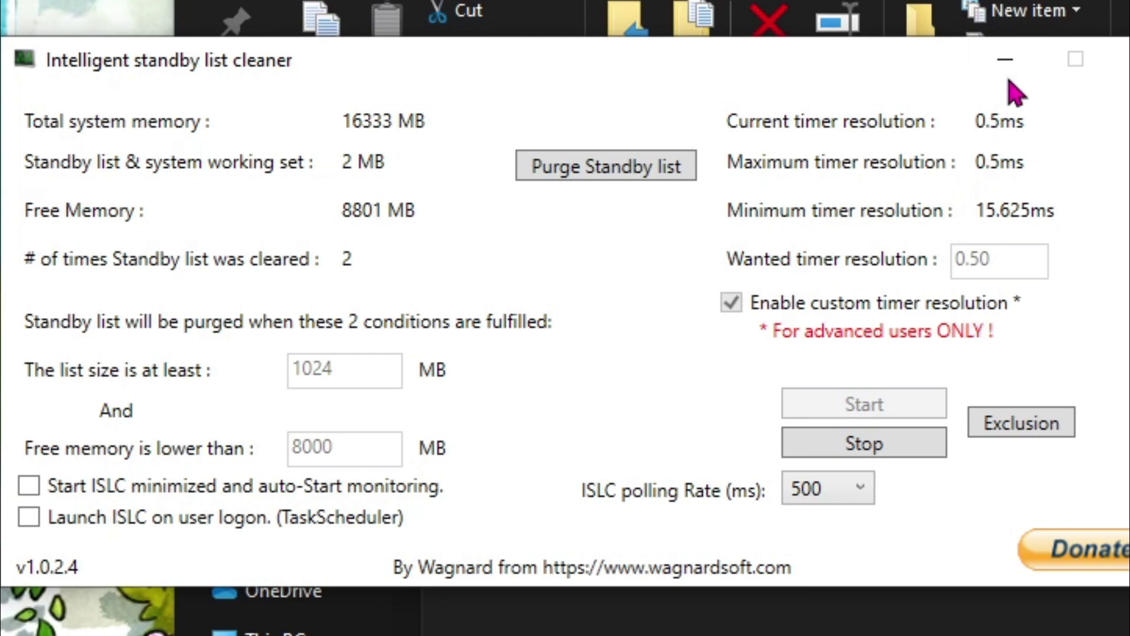
click(1006, 59)
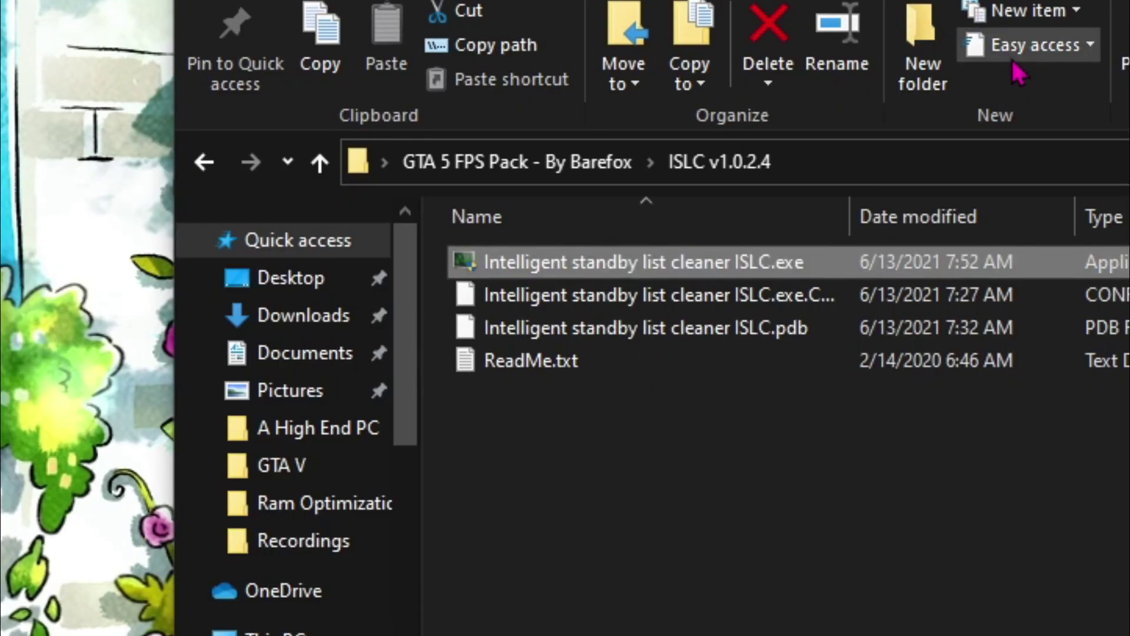
Step: From the GTA 5 FPS Pack - By Barefox folder, run memreduct-3.3.5-setup.exe to open Mem Reduct
click(530, 166)
click(350, 486)
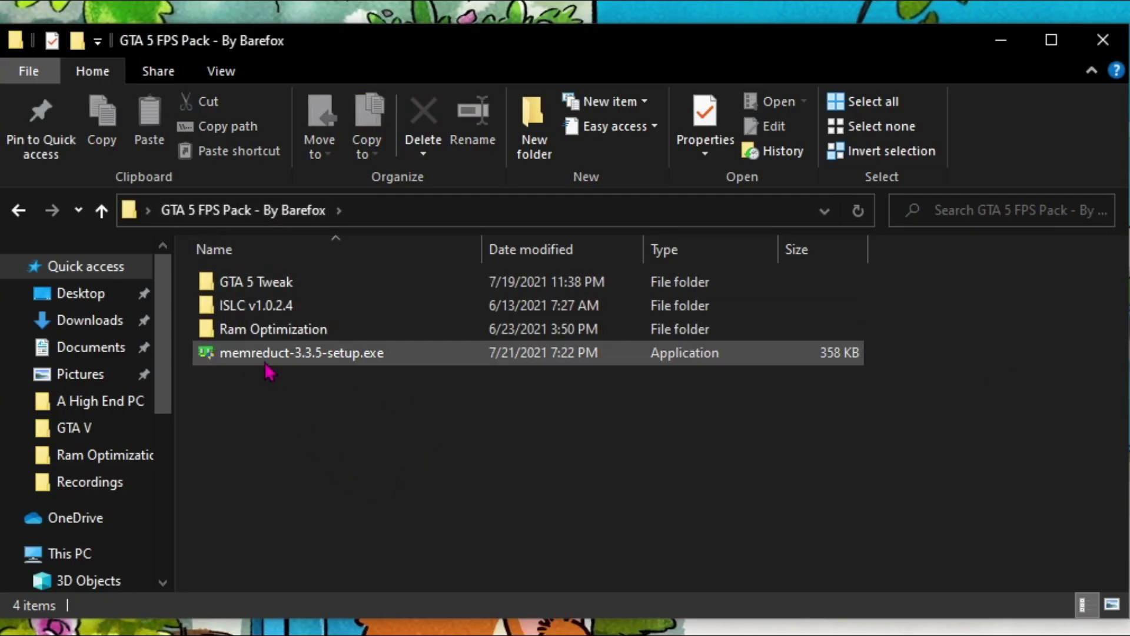
click(265, 359)
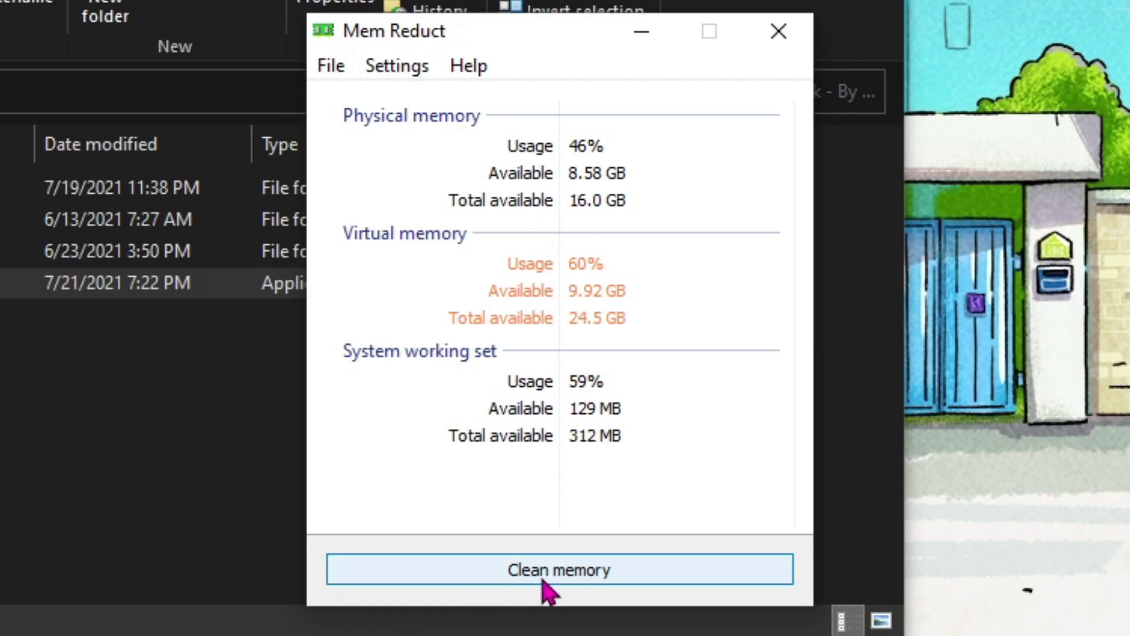
Step: Open Task Manager sorted by CPU, then clean memory with Mem Reduct, dropping usage to 26%
key(ctrl+shift+Escape)
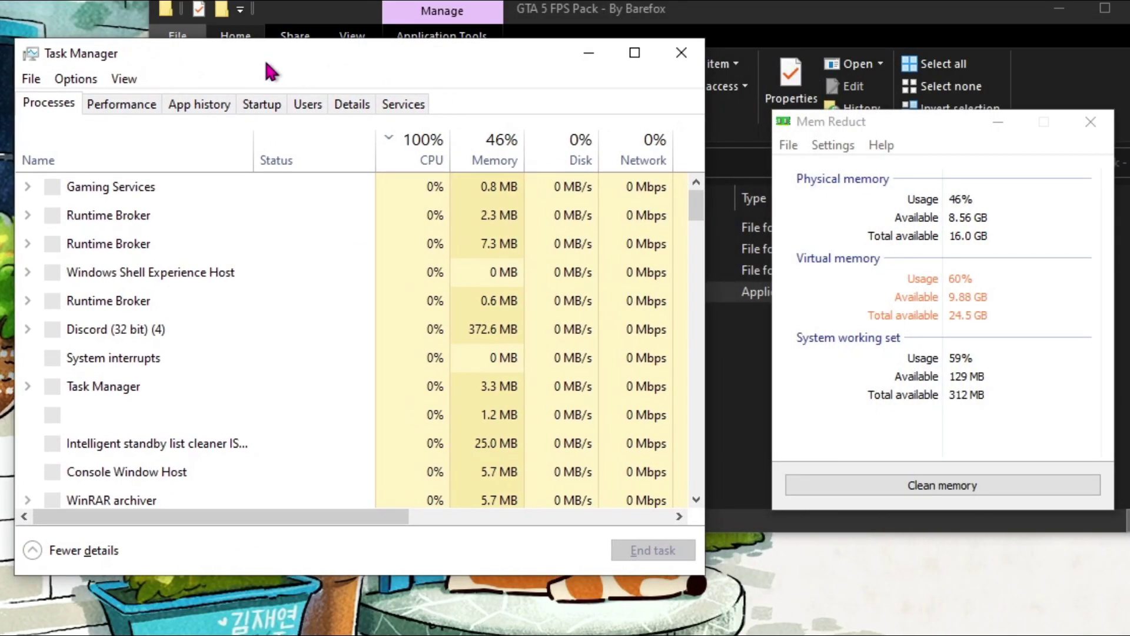
click(416, 144)
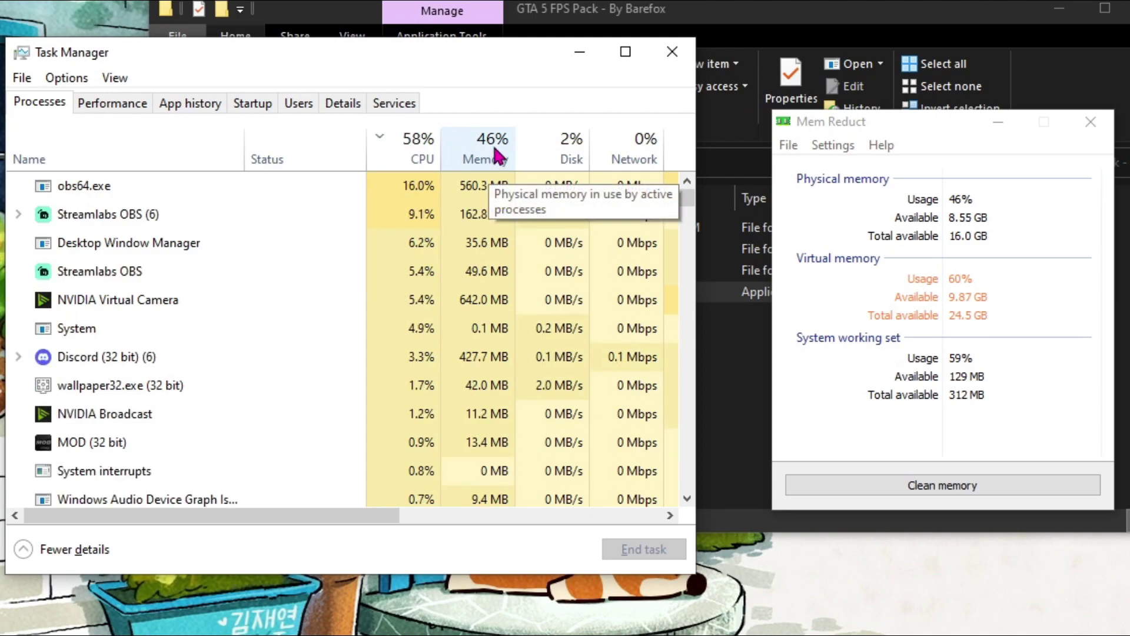
click(939, 492)
click(999, 350)
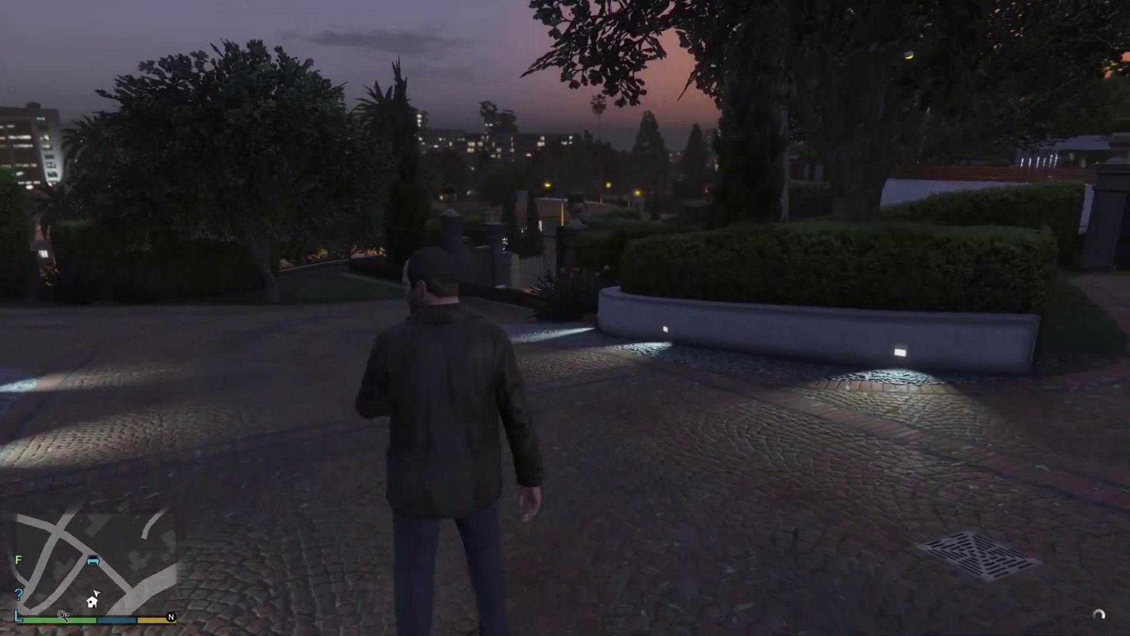
Step: Open GTA V's Settings and enter the Graphics options list
key(Escape)
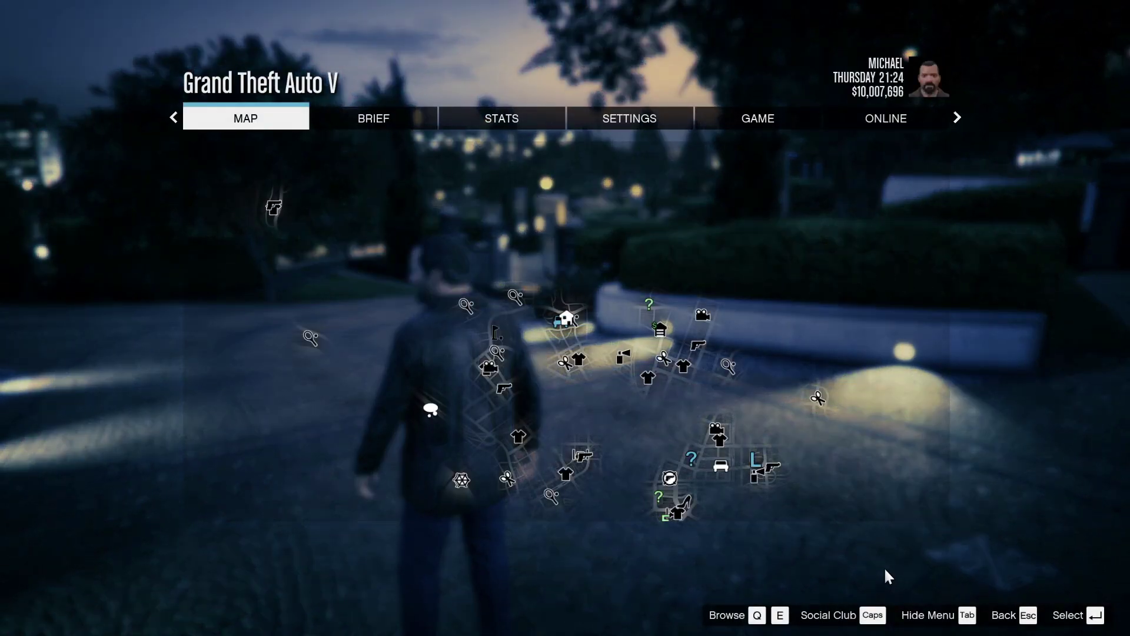
key(e)
key(e)
key(e)
key(Return)
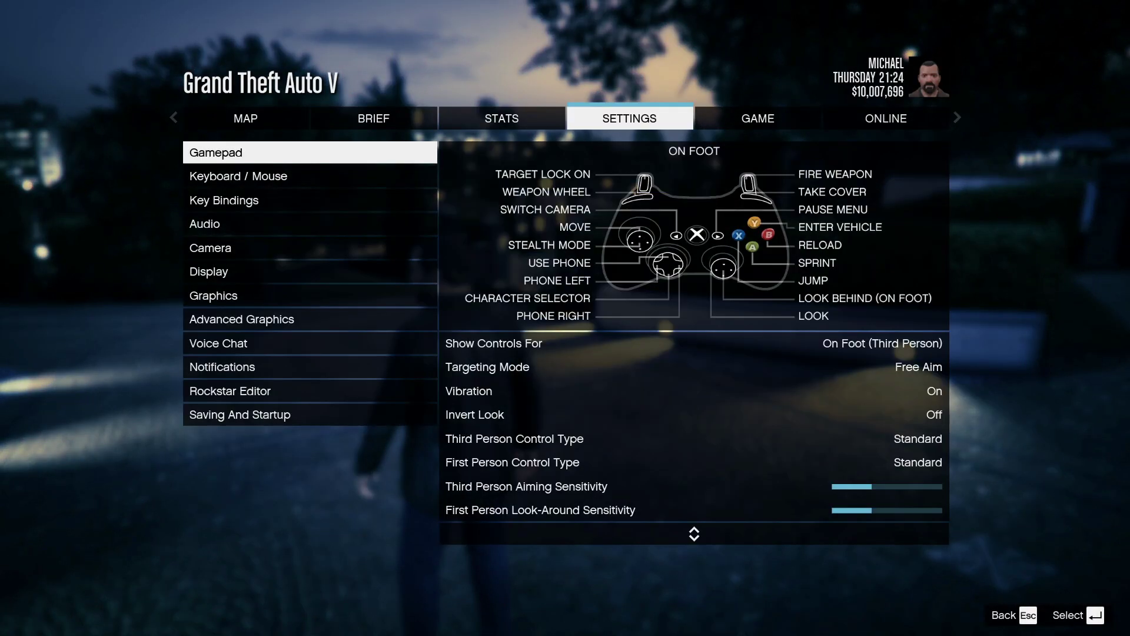
key(Down)
key(Down)
key(Down)
key(Down)
key(Down)
key(Down)
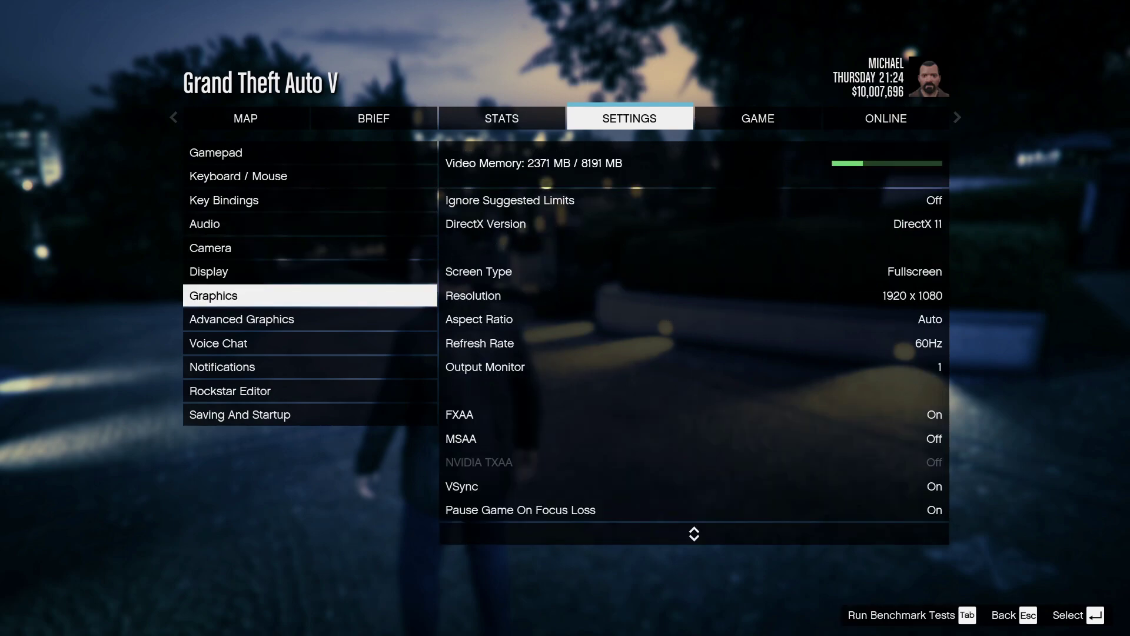
key(Return)
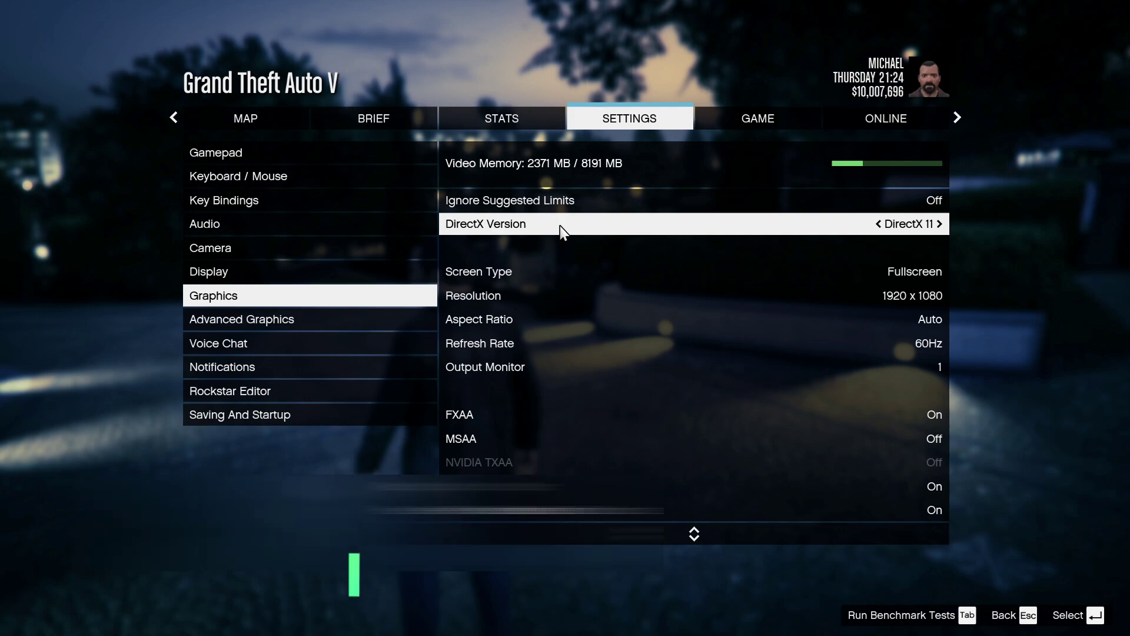
Step: Cycle DirectX Version through 10.1 and leave it on DirectX 11
key(Left)
key(Right)
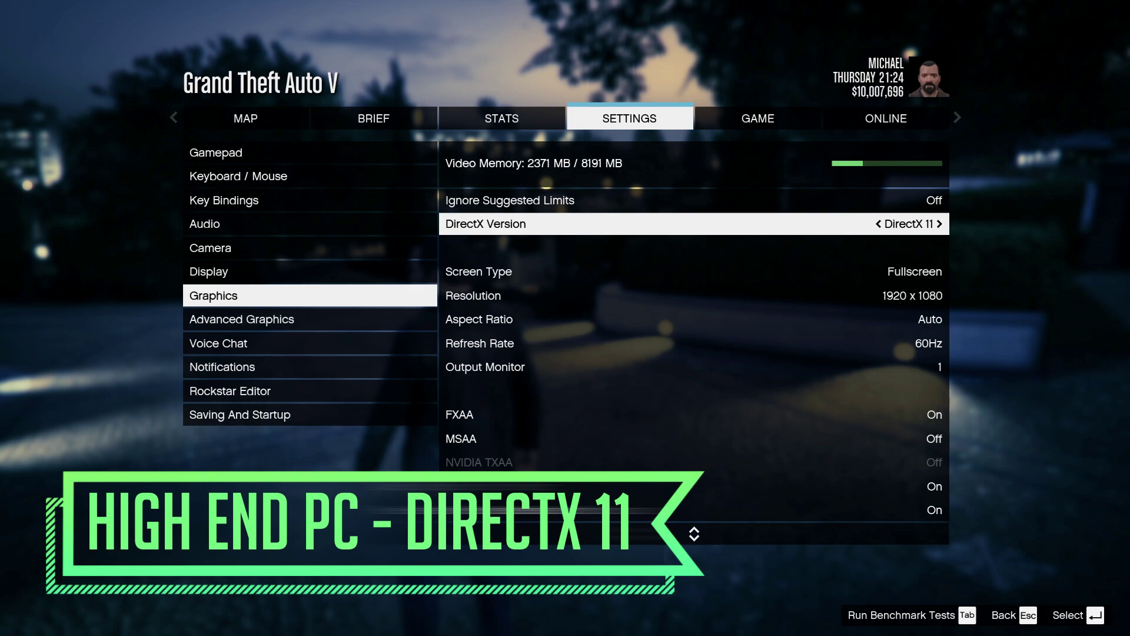
key(Left)
key(Left)
key(Right)
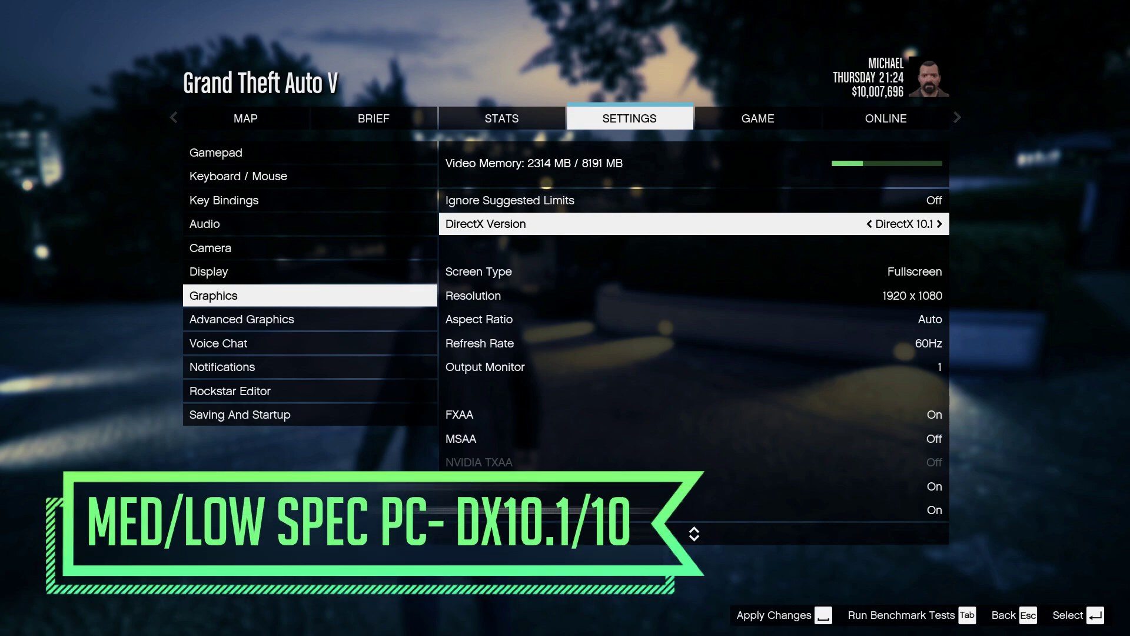
key(Right)
Step: Step past Screen Type and Resolution and set Refresh Rate to 75Hz
key(Down)
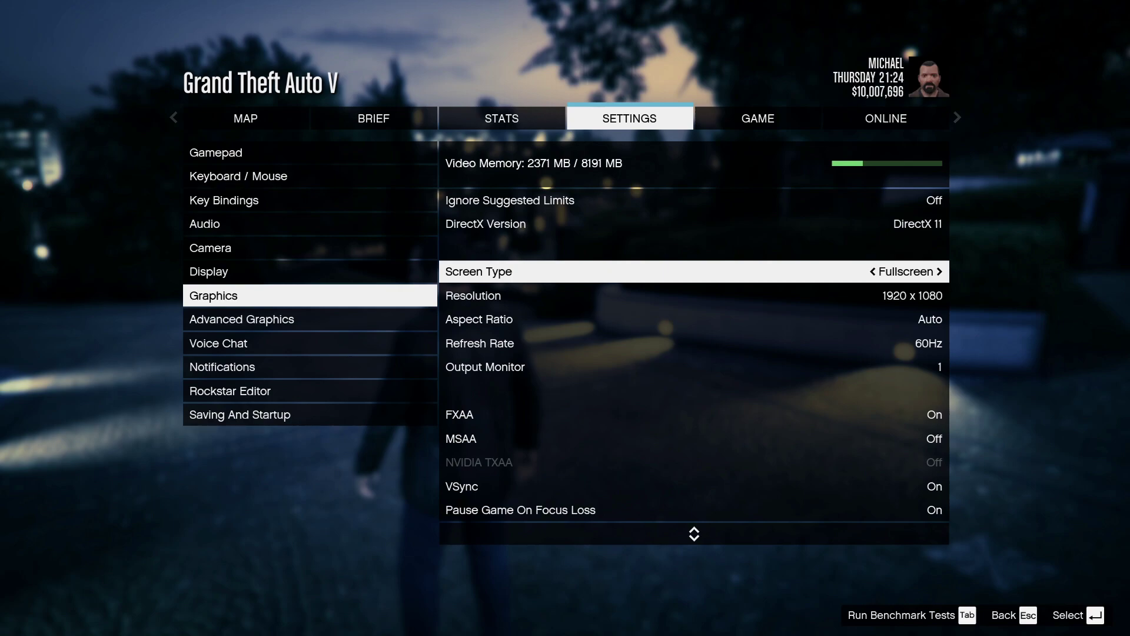
key(Down)
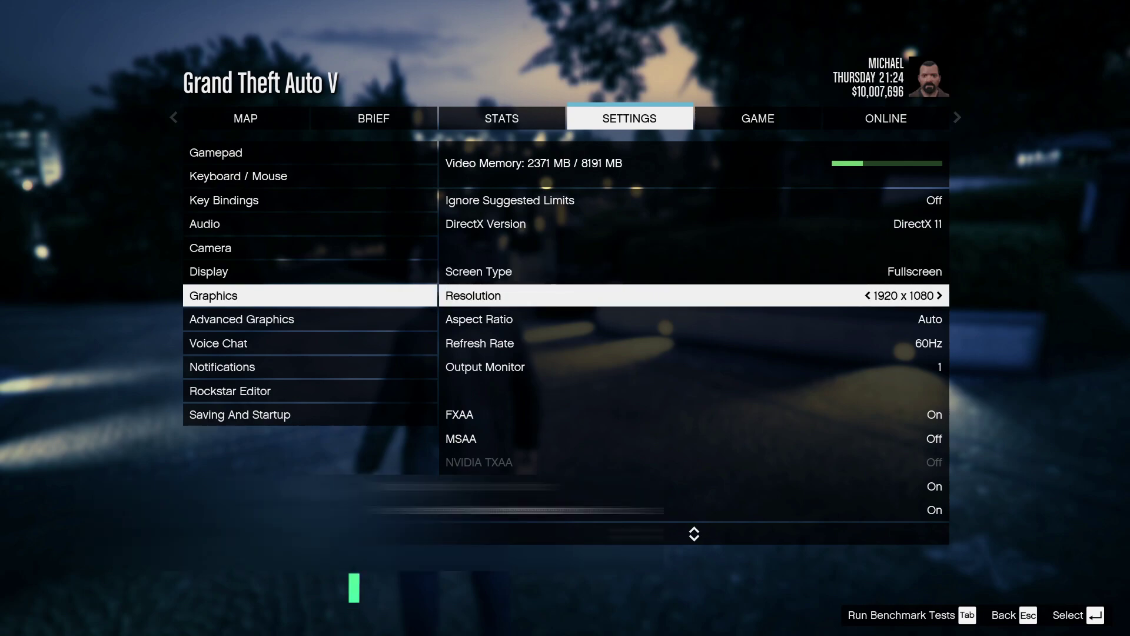
key(Down)
key(Down)
key(Right)
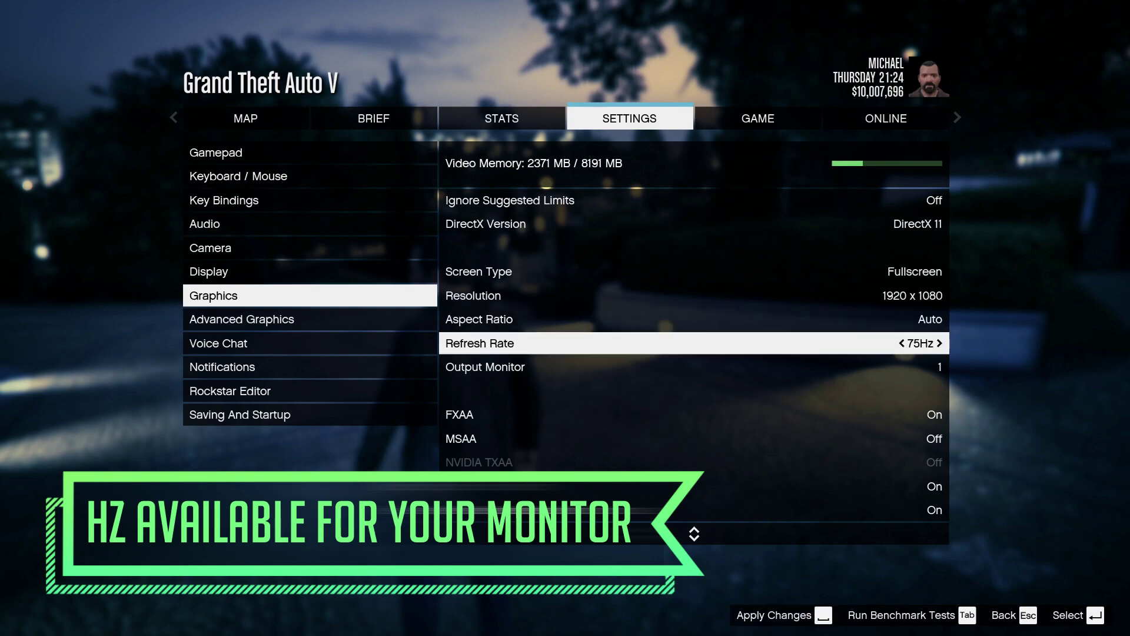
key(Right)
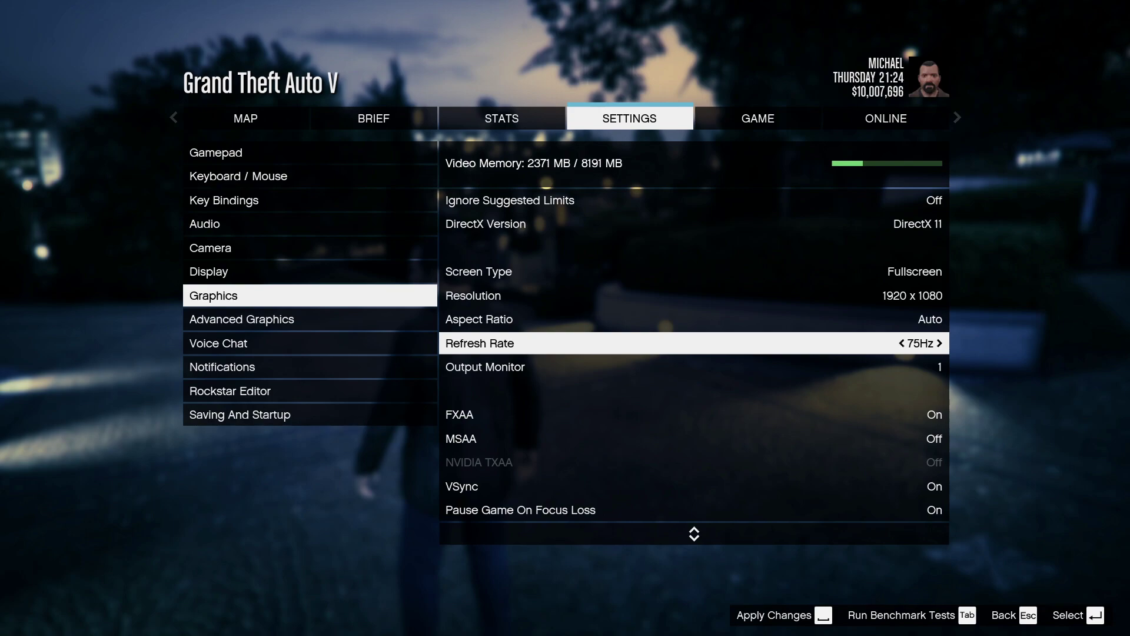
Step: Turn FXAA off and check that MSAA, VSync and Pause Game On Focus Loss are Off
key(Down)
key(Down)
key(Right)
key(Down)
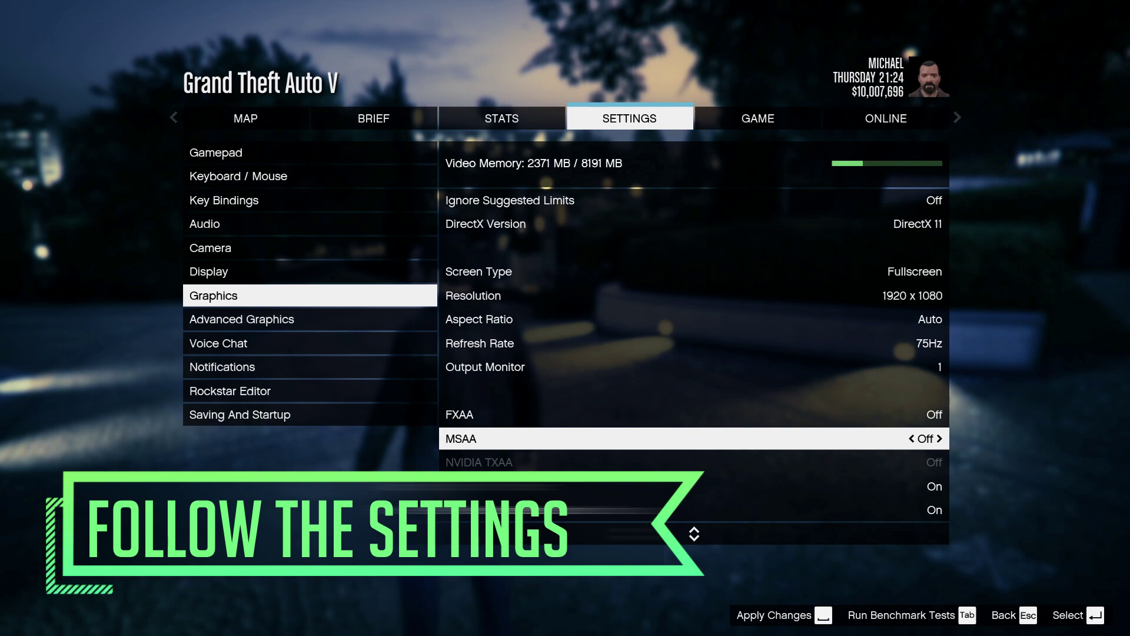
key(Down)
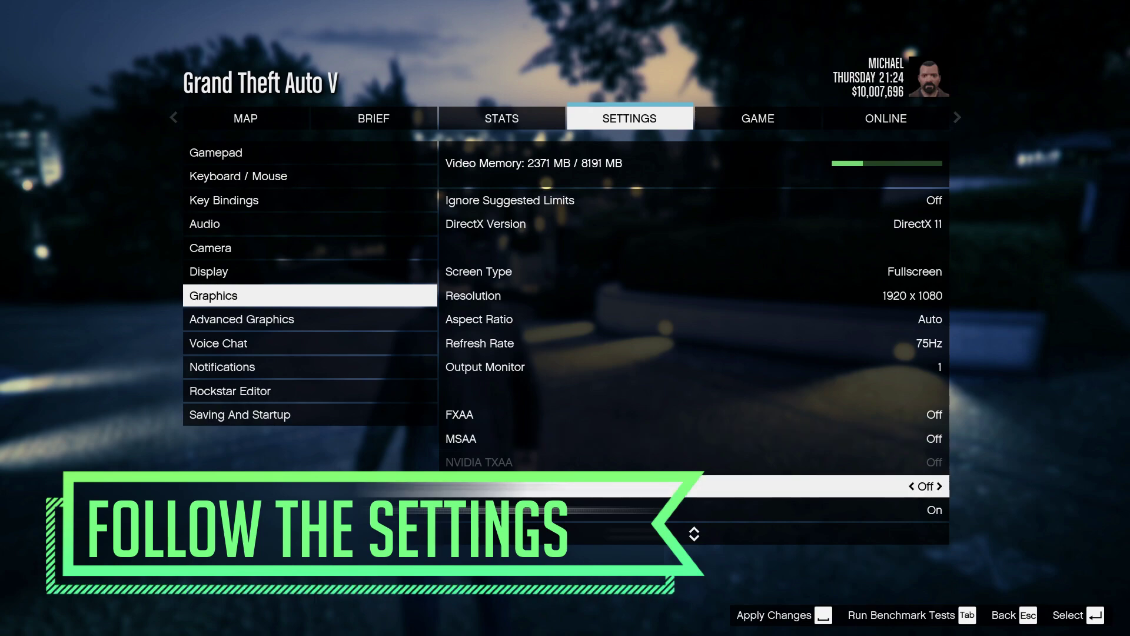
key(Down)
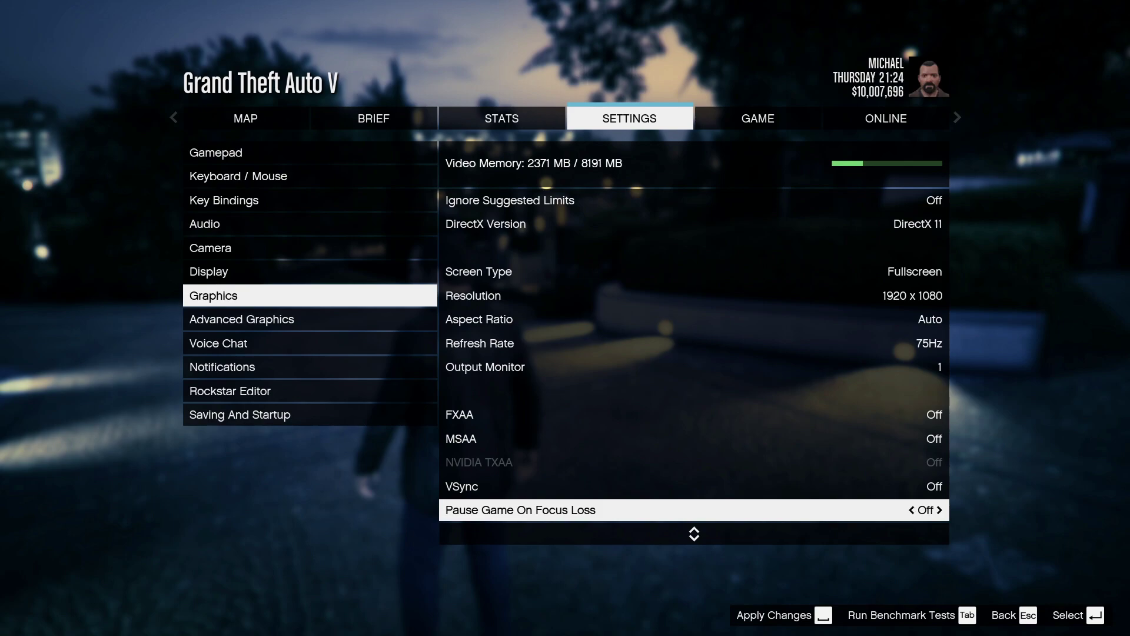
Step: Slide Population Variety and Distance Scaling down to their minimum
key(Down)
key(Down)
key(Down)
key(Down)
key(Down)
key(Up)
key(Up)
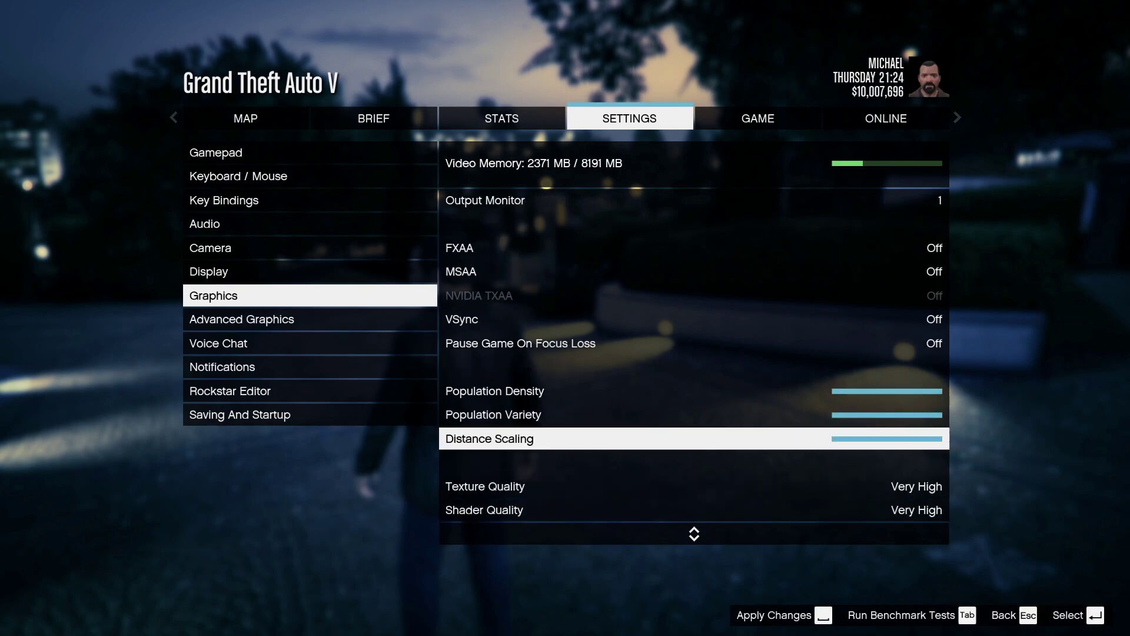
key(Up)
key(Left)
key(Left)
key(Left)
key(Left)
key(Up)
key(Down)
key(Down)
key(Down)
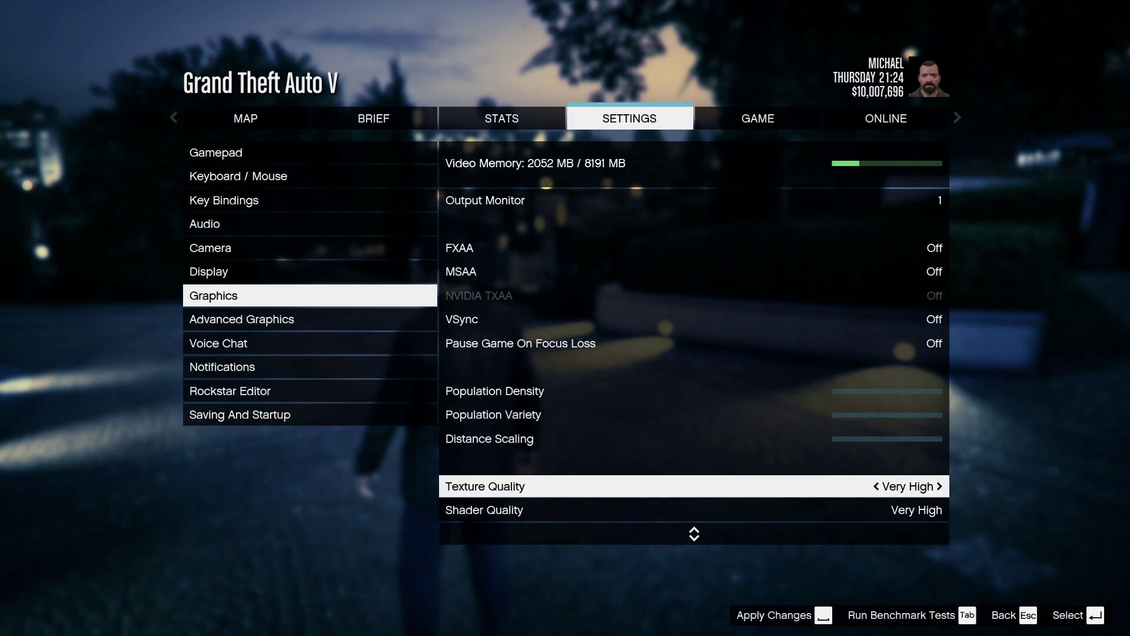
Step: Set Shader, Shadow and Reflection Quality to Normal
key(Down)
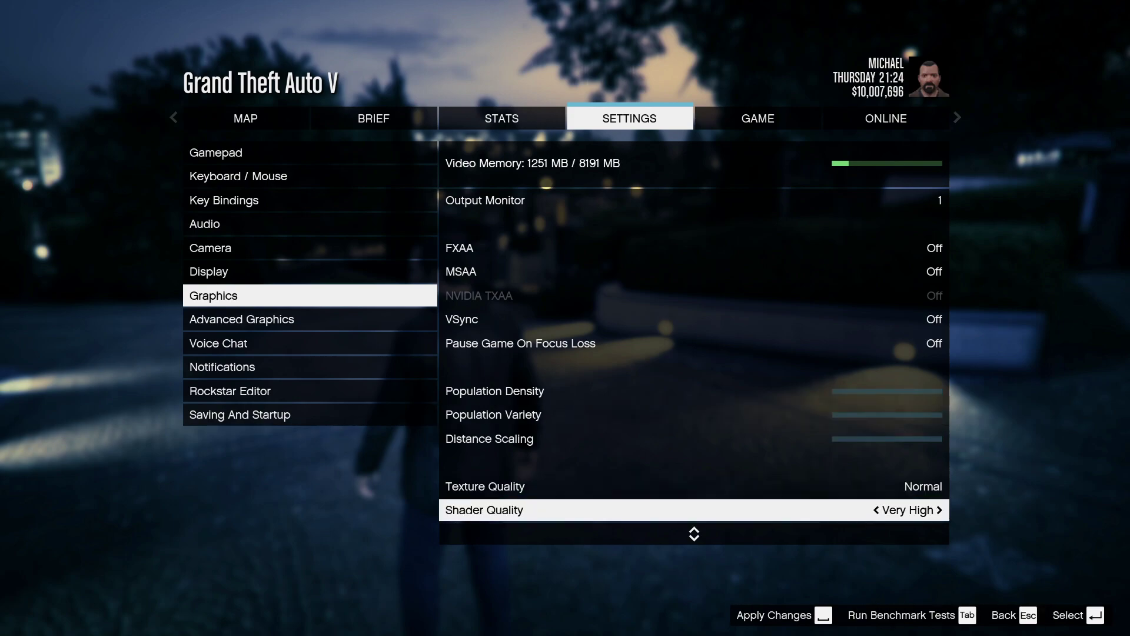
key(Down)
key(Down)
key(Up)
key(Up)
key(Left)
key(Left)
key(Down)
key(Left)
key(Left)
key(Right)
key(Down)
key(Down)
key(Down)
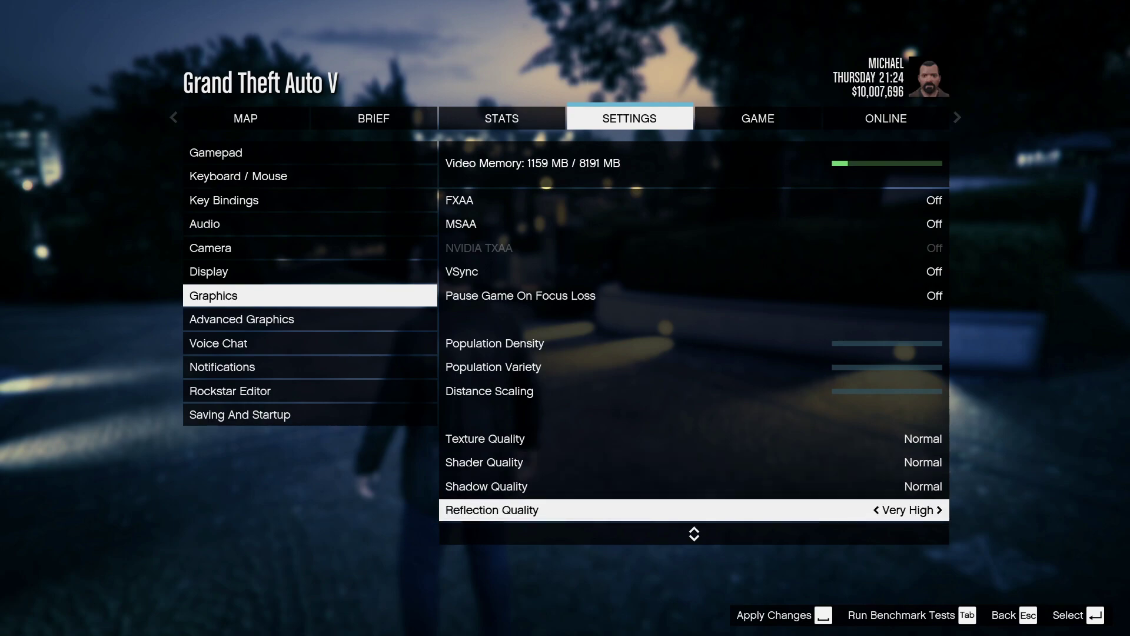
key(Up)
key(Up)
key(Right)
key(Right)
Step: Set Particles Quality and Grass Quality to Normal
key(Down)
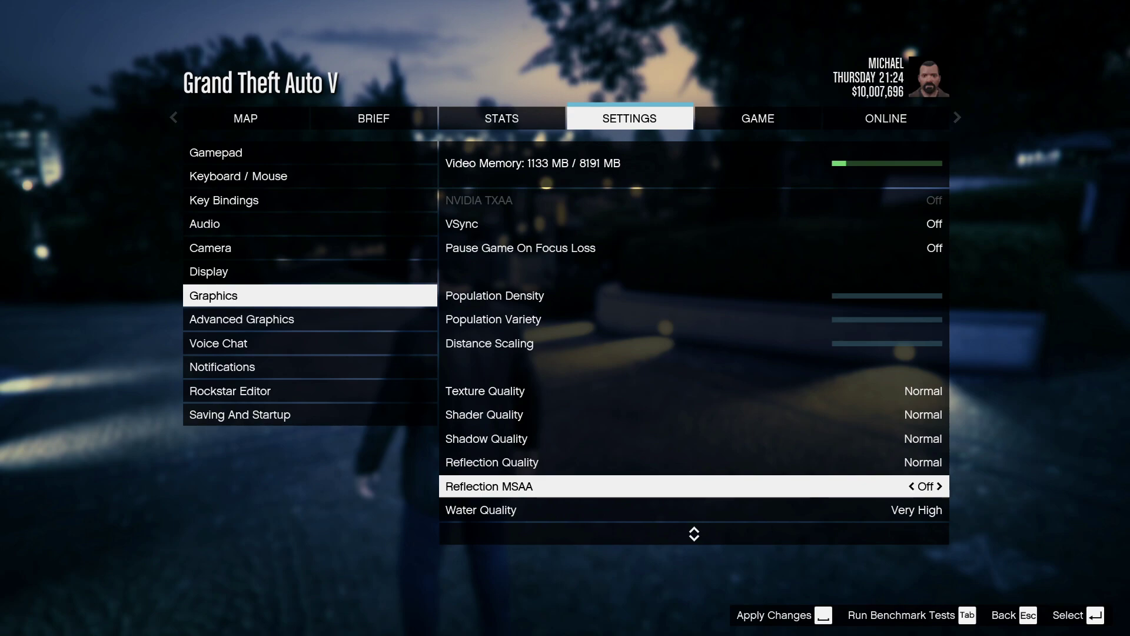
key(Down)
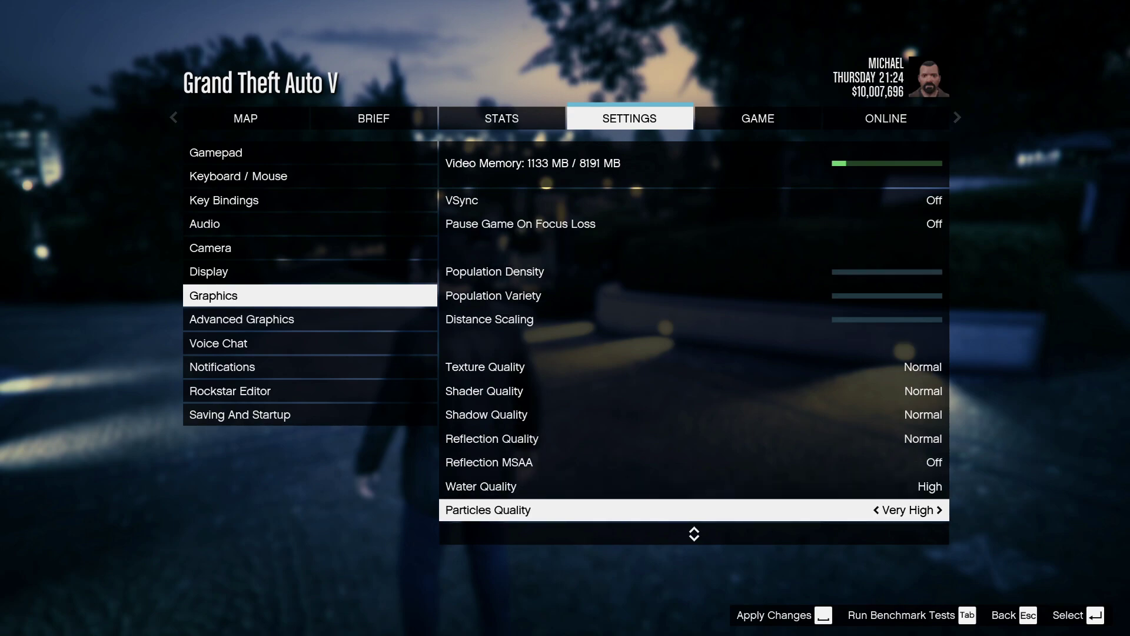
key(Down)
key(Up)
key(Left)
key(Left)
key(Right)
key(Left)
key(Down)
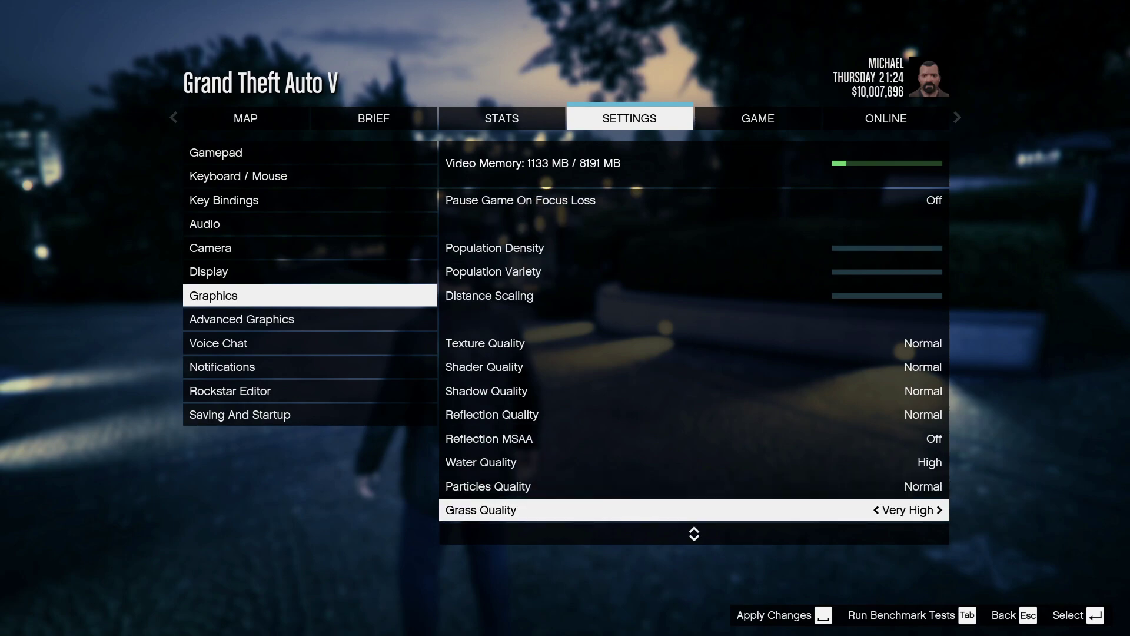
key(Right)
key(Down)
key(Up)
key(Left)
key(Left)
key(Left)
Step: Leave Soft Shadows on NVIDIA PCSS and set Post FX to Normal
key(Down)
key(Right)
key(Left)
key(Right)
key(Right)
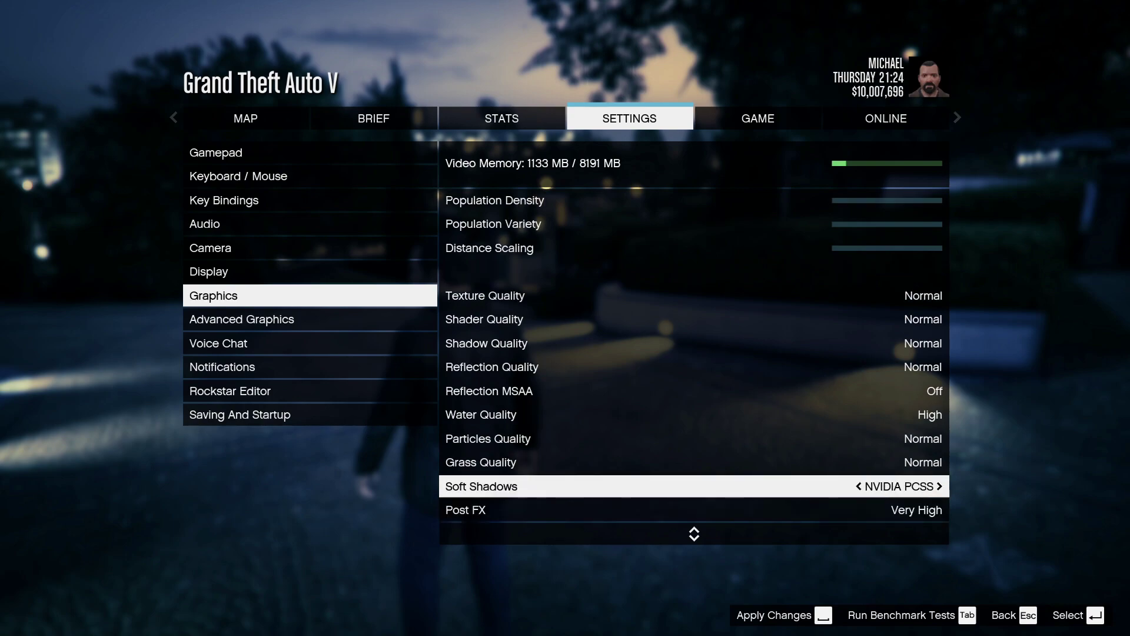
key(Left)
key(Right)
key(Down)
key(Right)
key(Right)
Step: Turn Anisotropic Filtering, Ambient Occlusion and Tessellation off; enable Ignore Suggested Limits
key(Down)
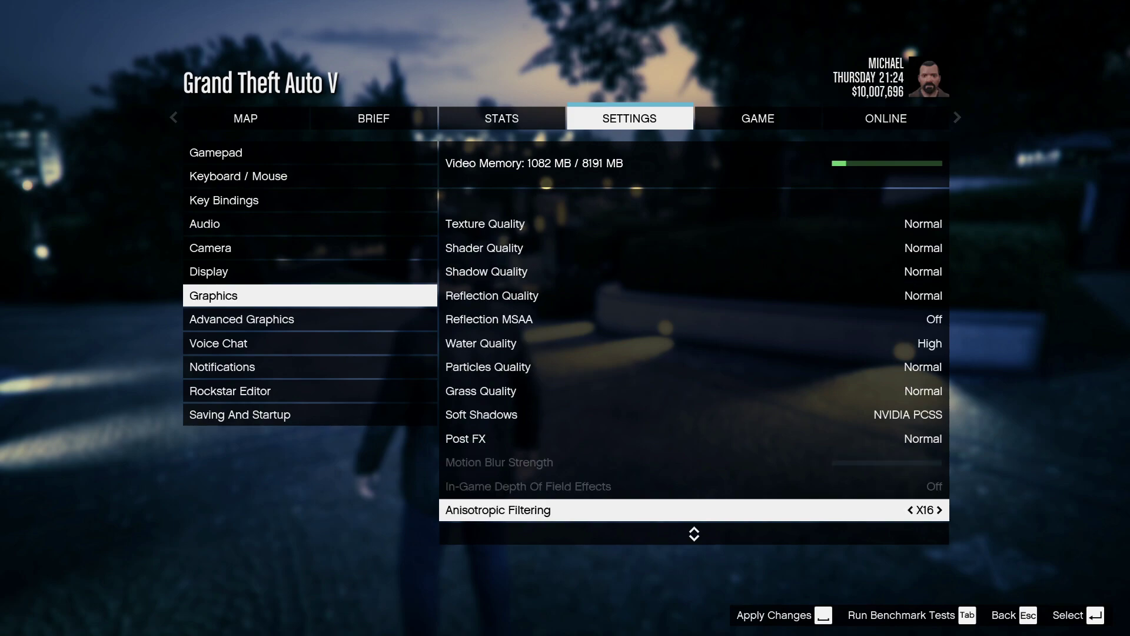
key(Right)
key(Down)
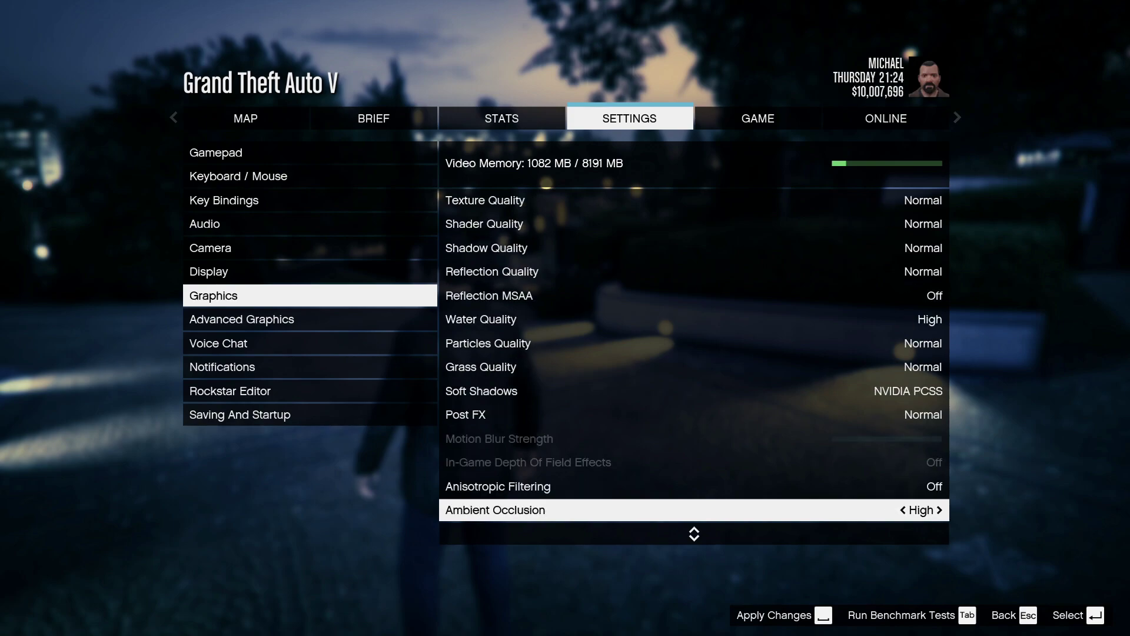
key(Right)
key(Down)
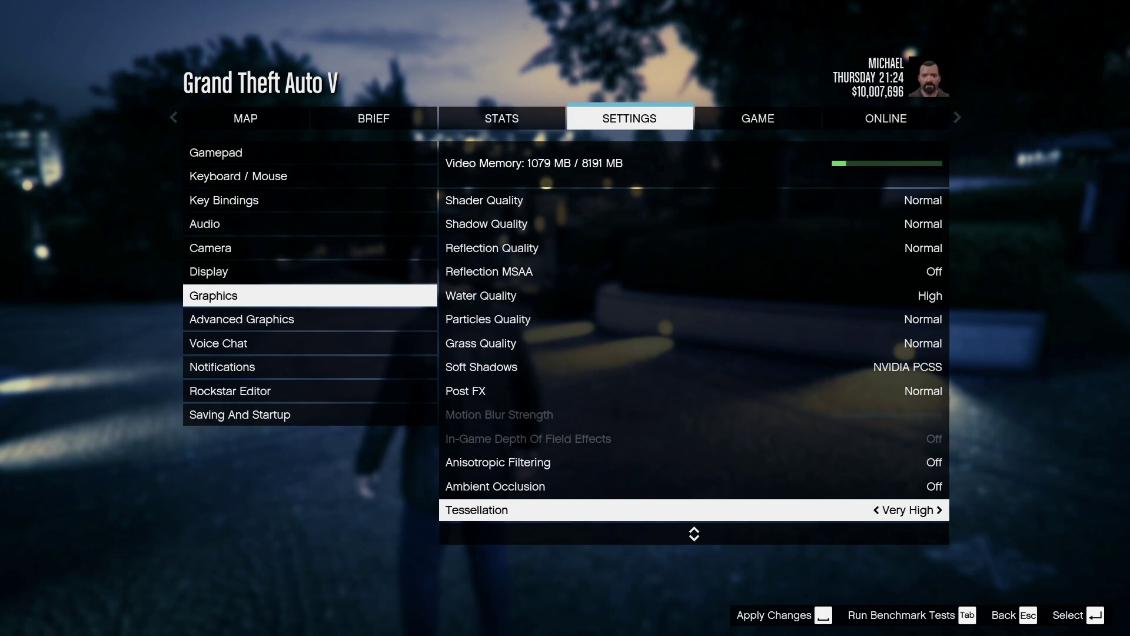
key(Right)
key(Down)
key(Down)
key(Right)
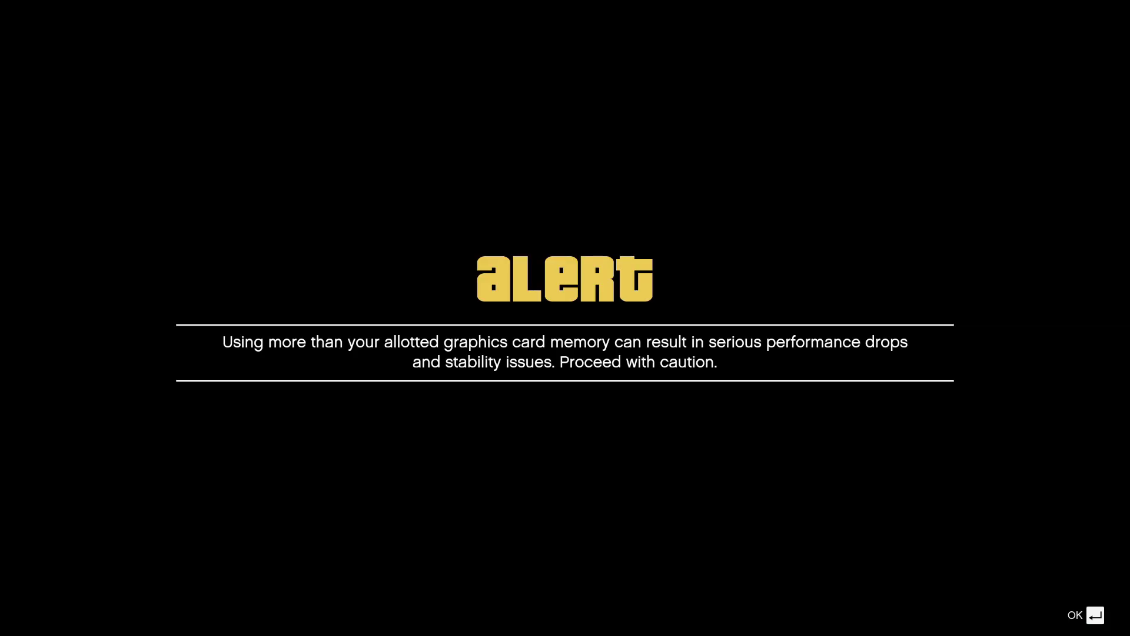
Step: Acknowledge the memory alert, apply the graphics changes, skip the restart, and resume gameplay
key(Return)
key(Escape)
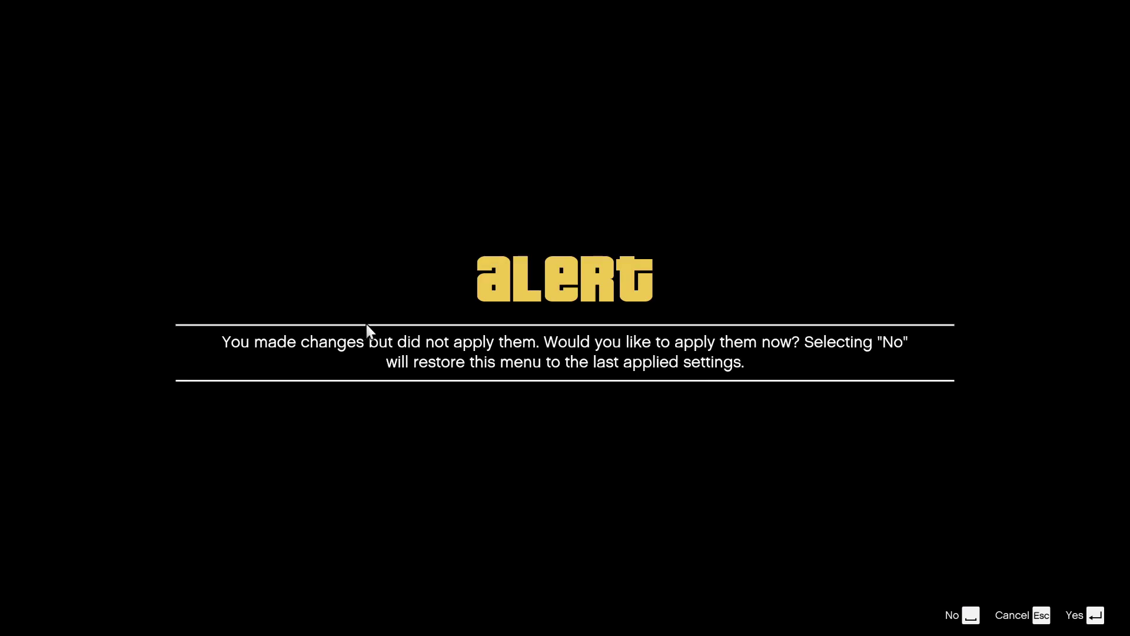
key(Return)
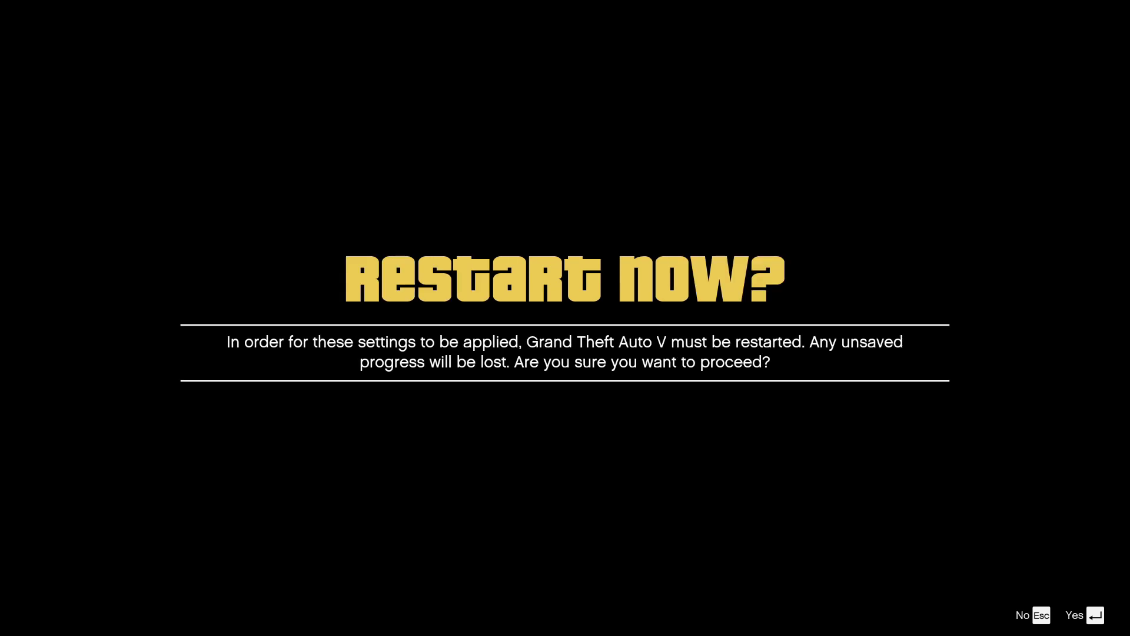
key(Escape)
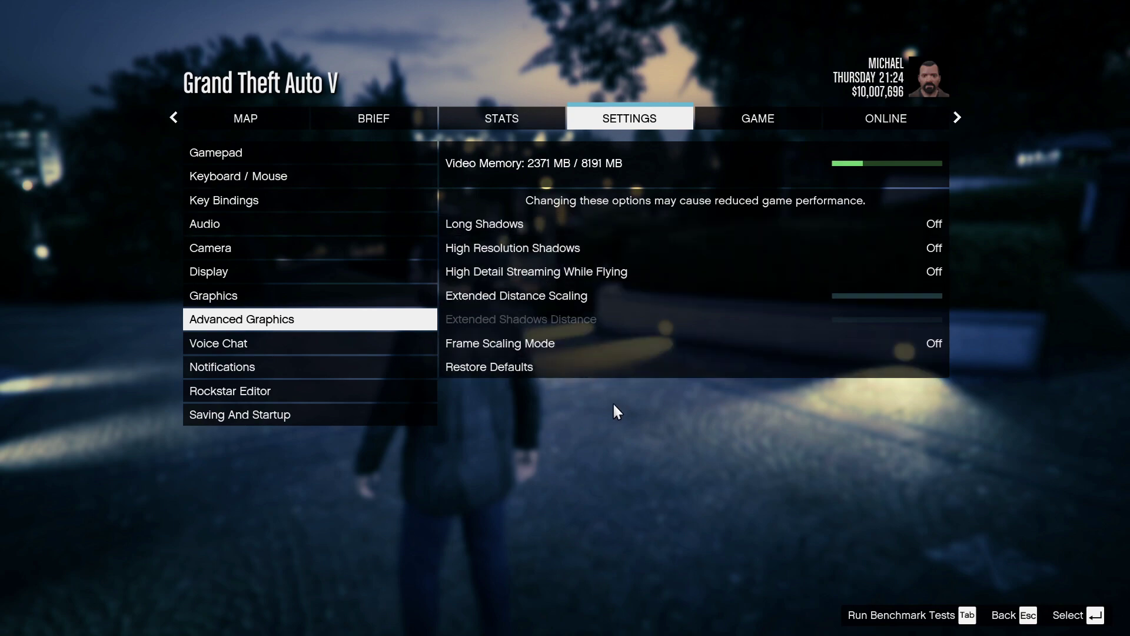
key(Escape)
key(w)
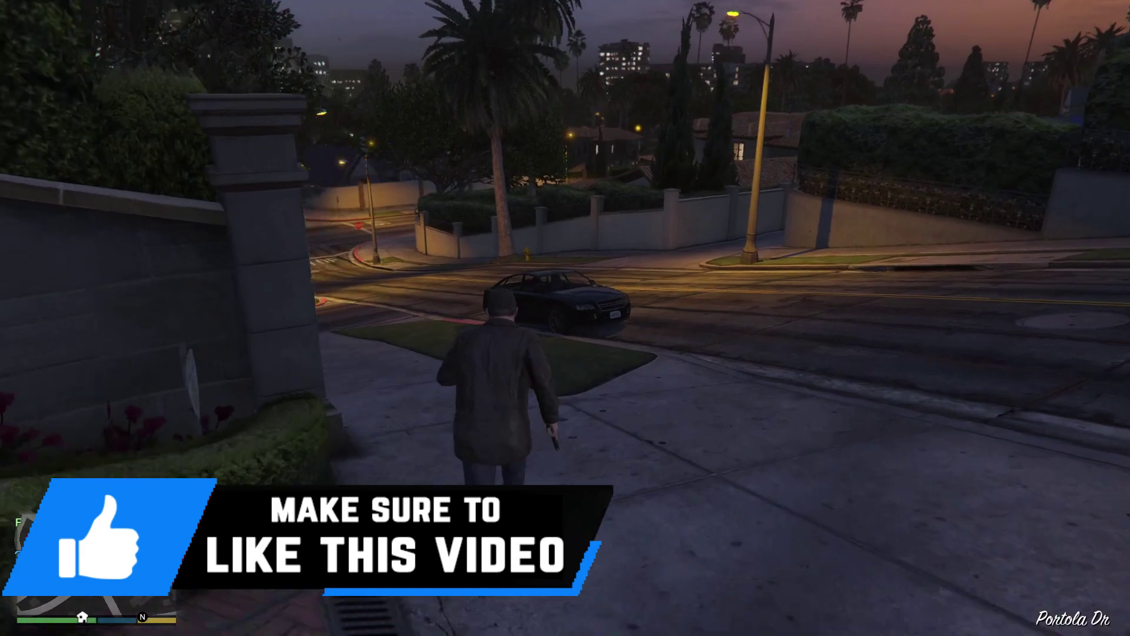
key(f)
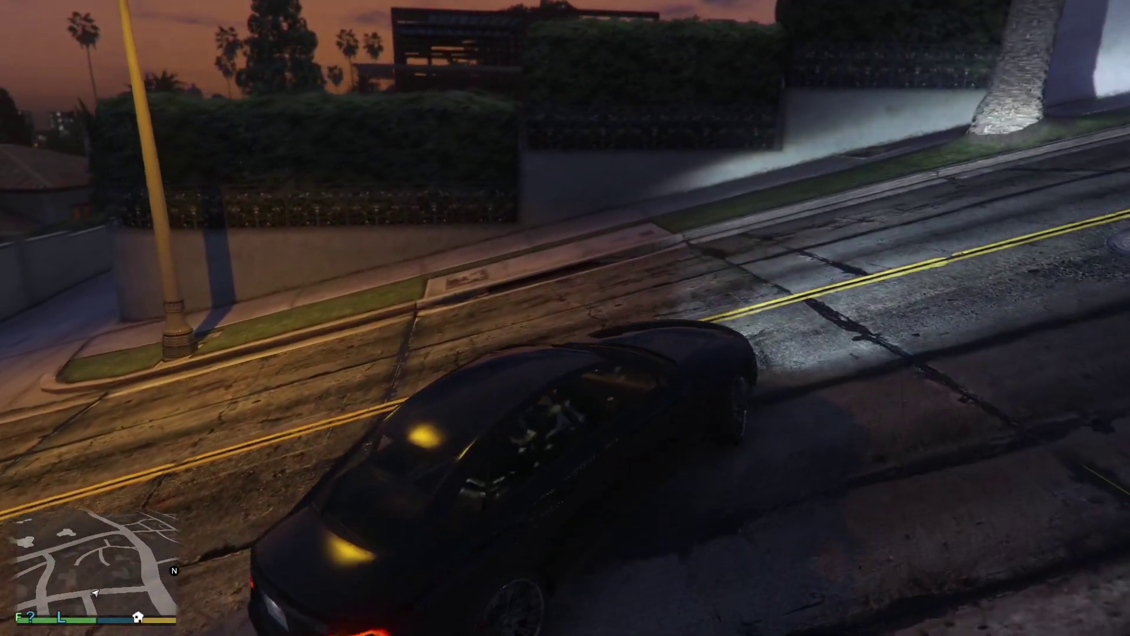
key(w)
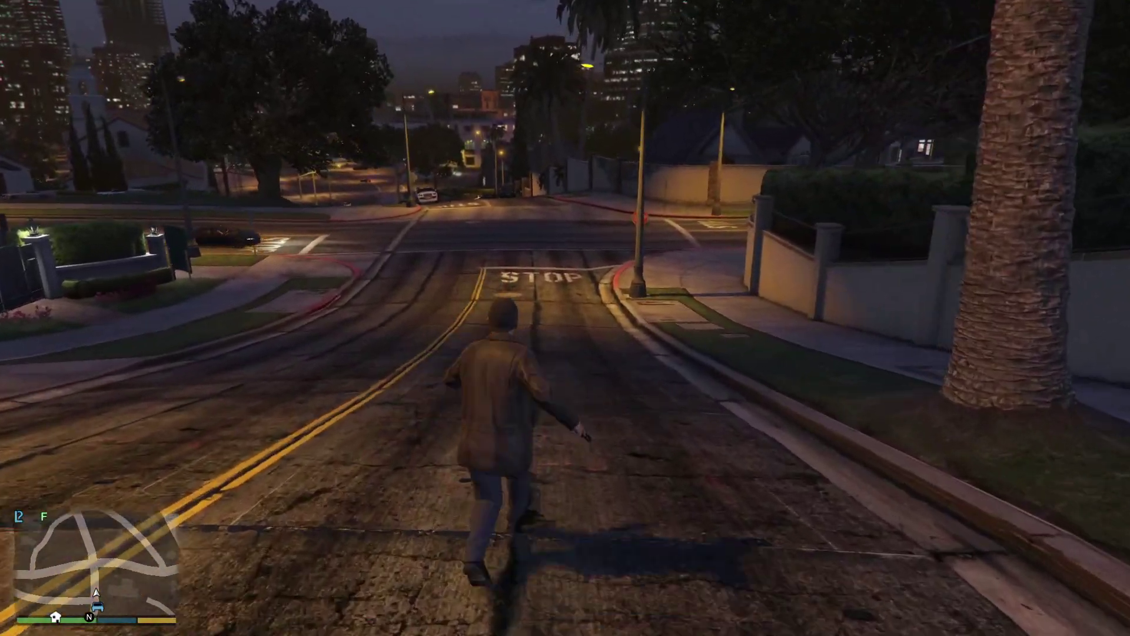
key(w)
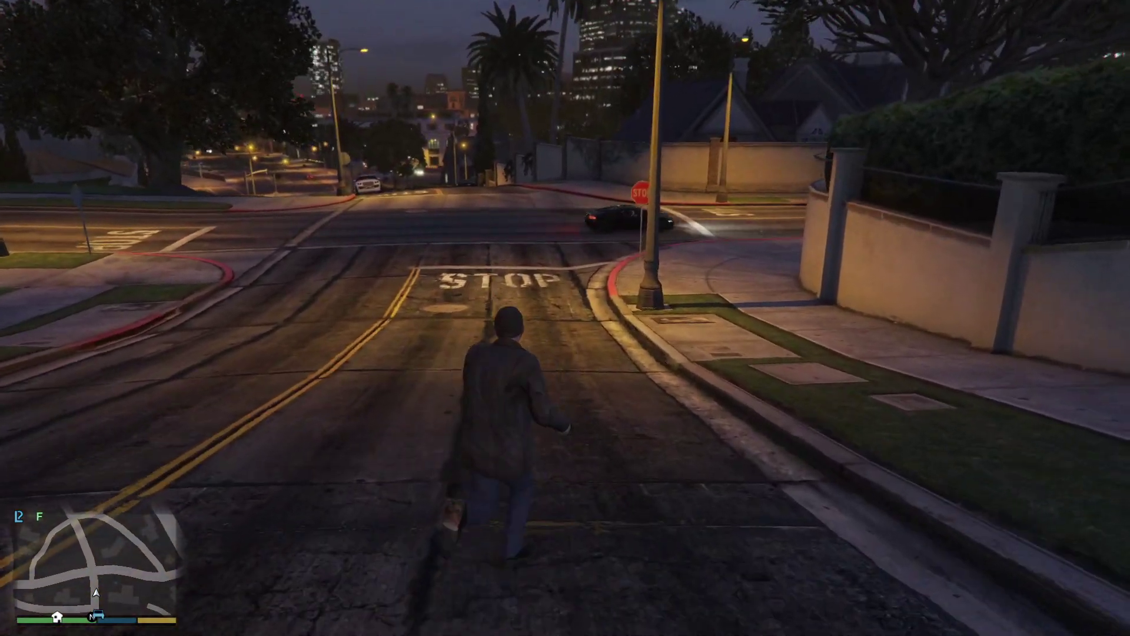
key(w)
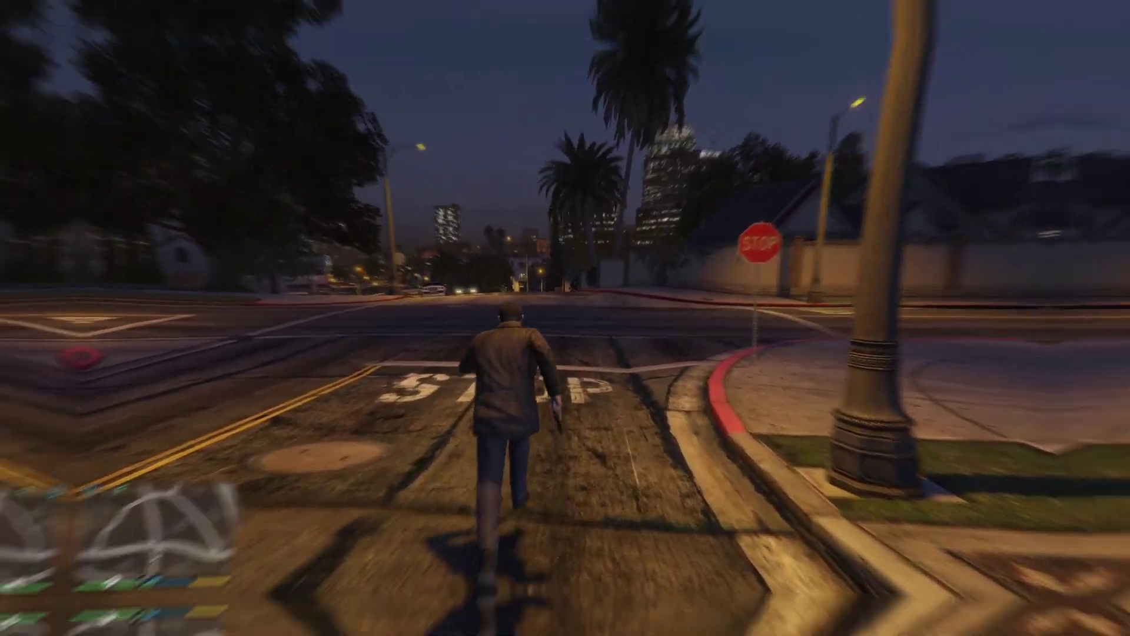